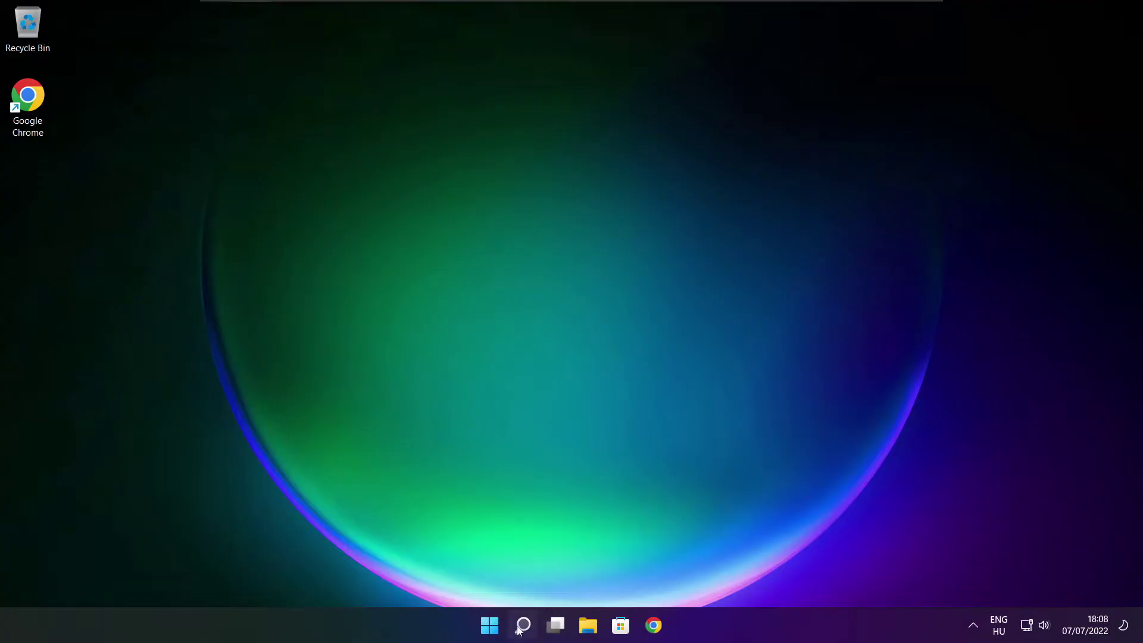
# - Search Windows for "device manager"
pyautogui.click(526, 631)
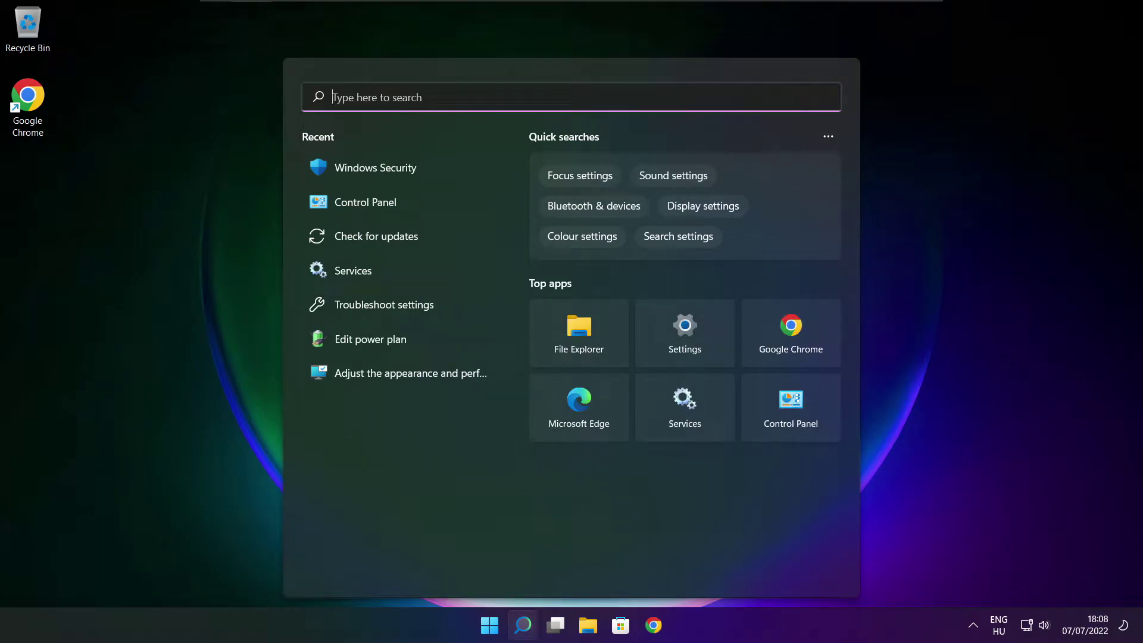
pyautogui.write('devic')
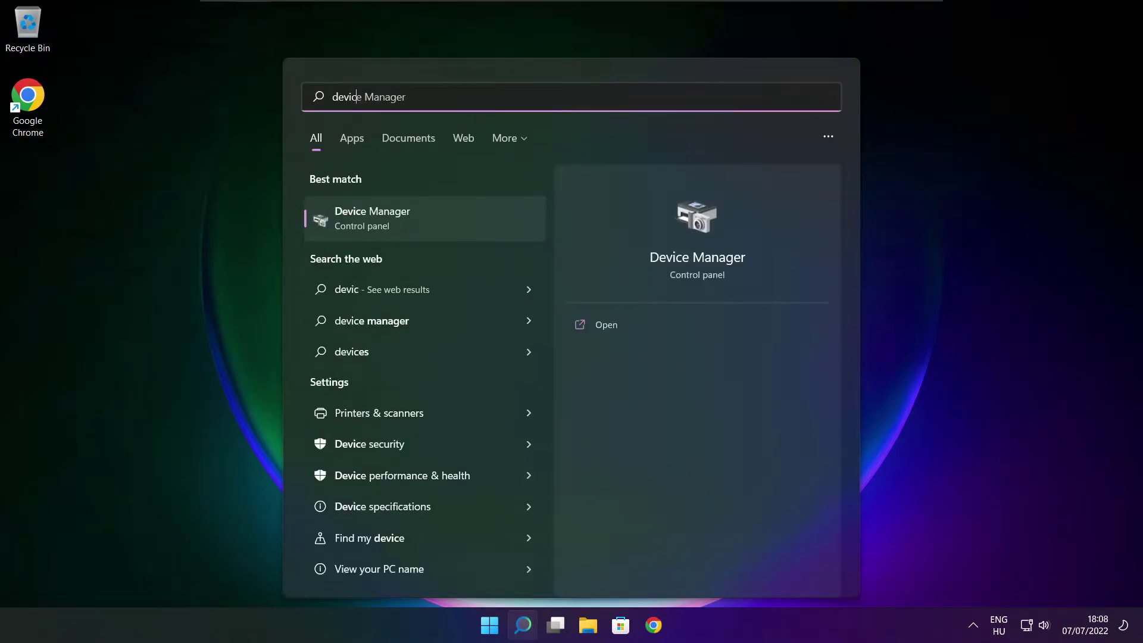
pyautogui.write('e mana')
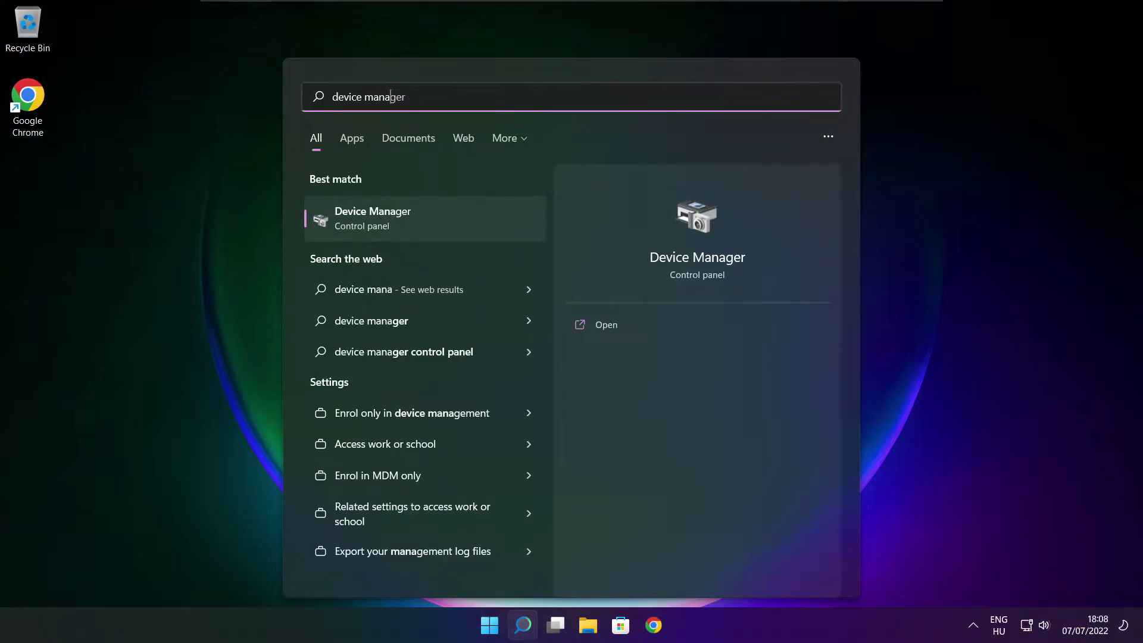
pyautogui.write('ger')
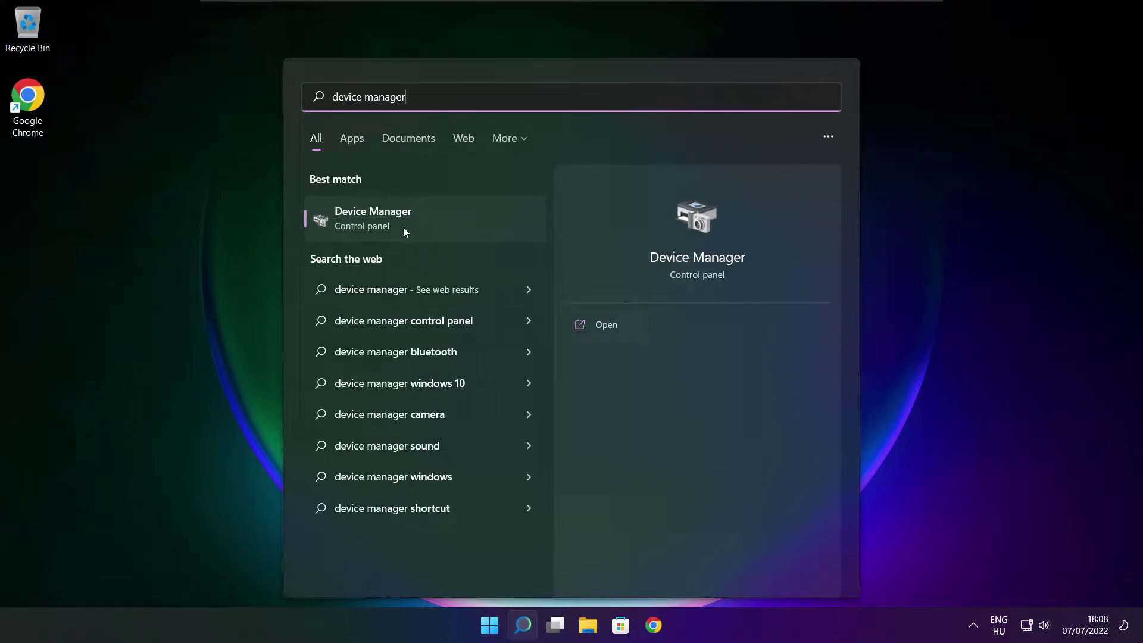
# - Open Device Manager maximized and auto-search a driver for VMware SVGA 3D; it's already current
pyautogui.click(467, 224)
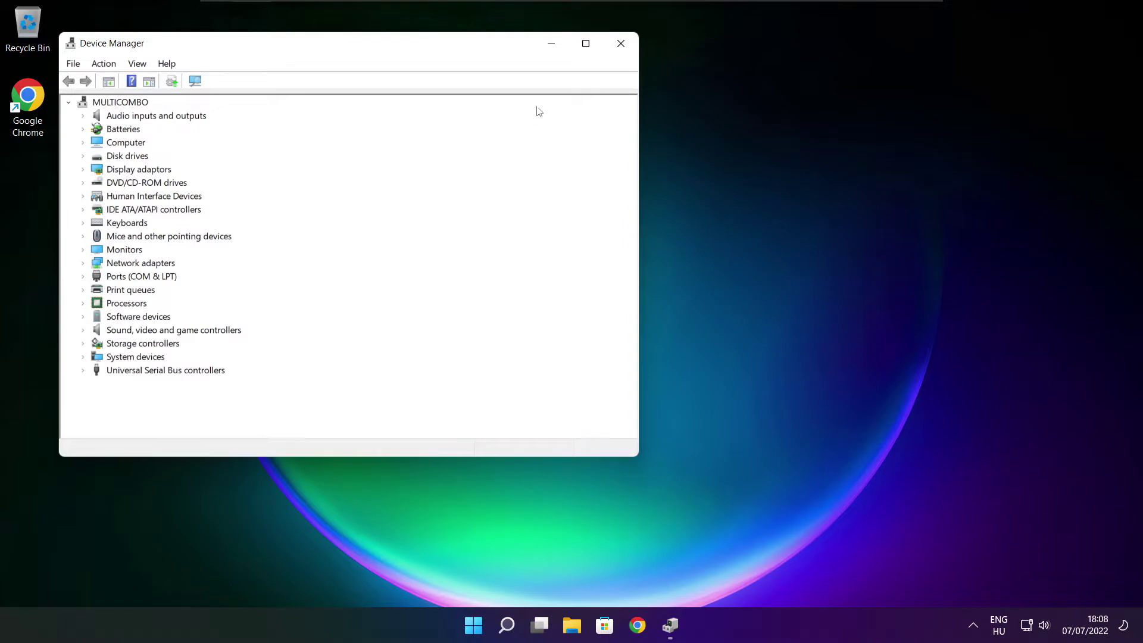
pyautogui.click(586, 42)
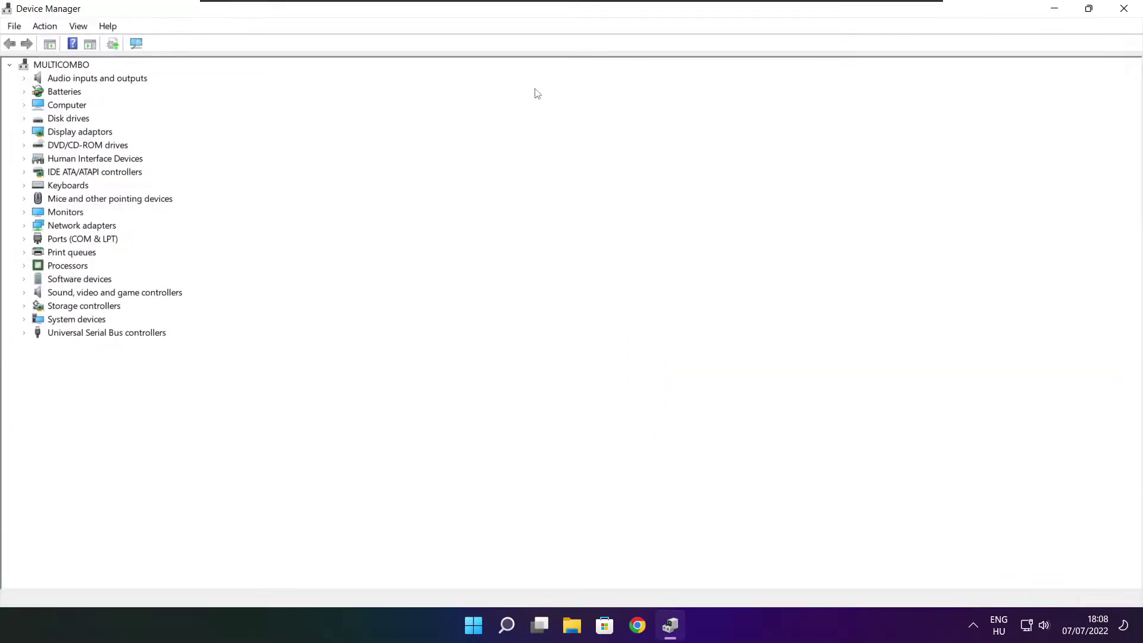
pyautogui.click(34, 135)
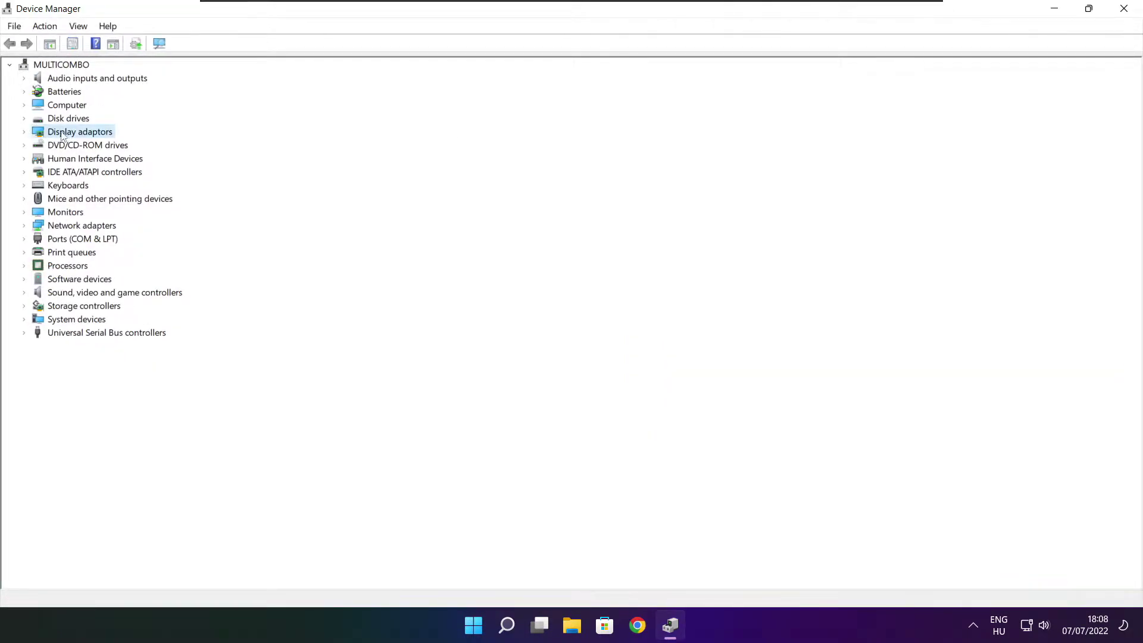
pyautogui.click(24, 133)
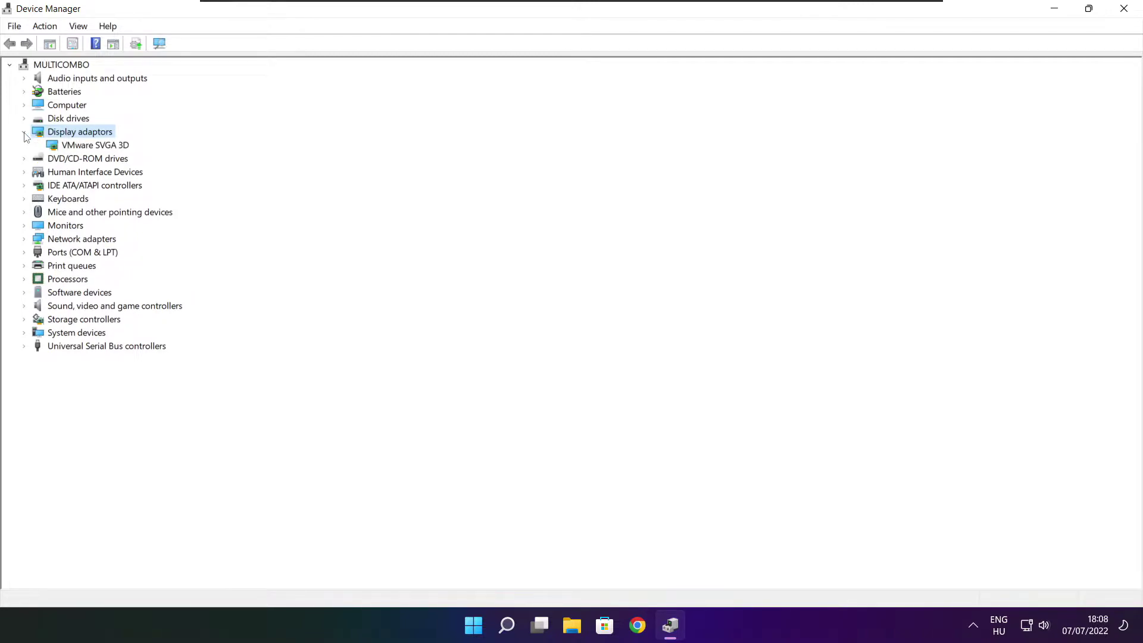
pyautogui.click(111, 149)
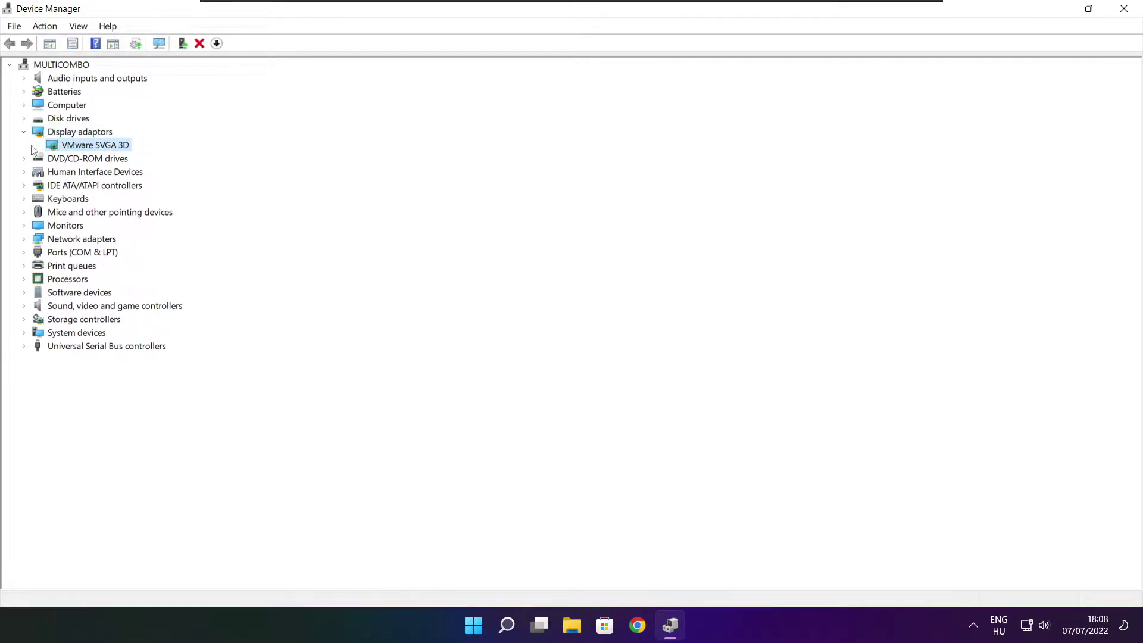
pyautogui.rightClick(81, 147)
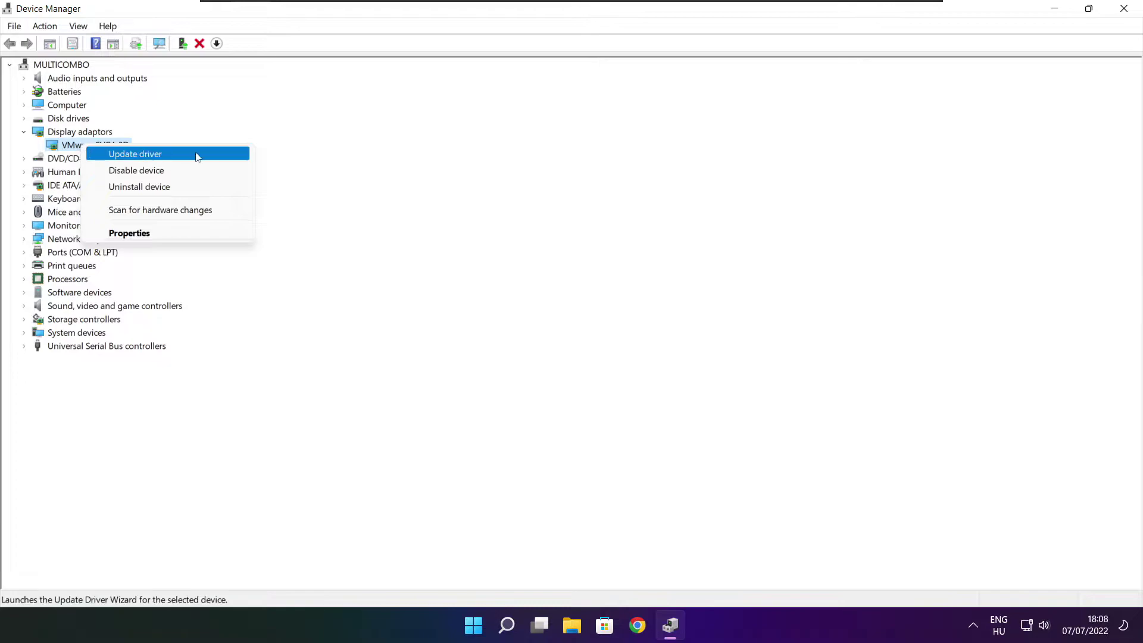
pyautogui.click(166, 159)
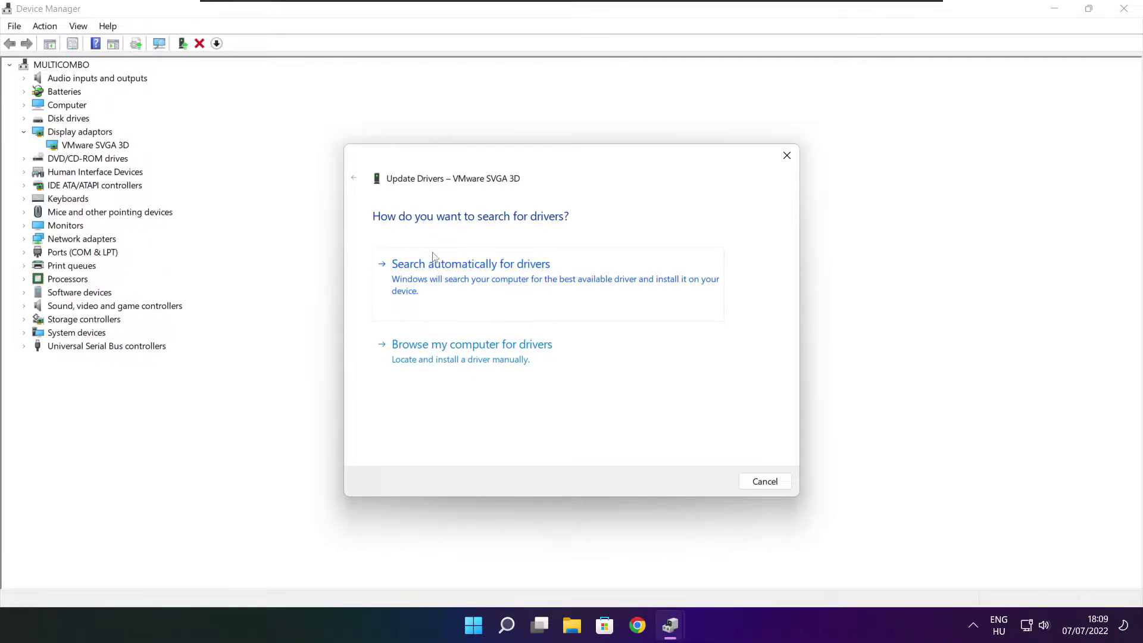
pyautogui.click(526, 285)
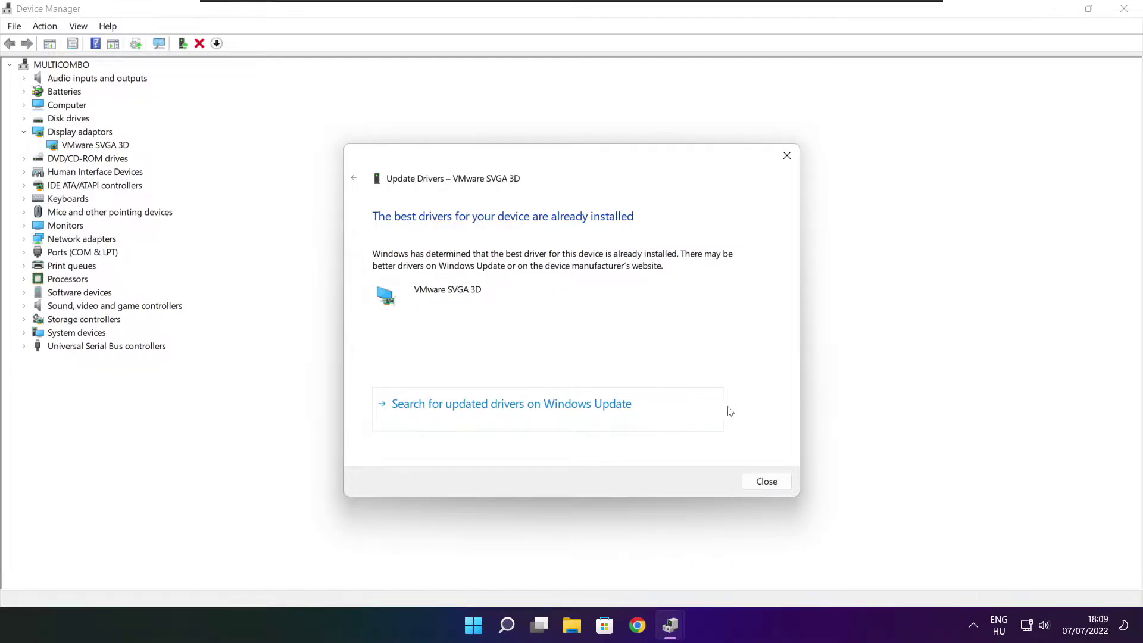
pyautogui.click(764, 483)
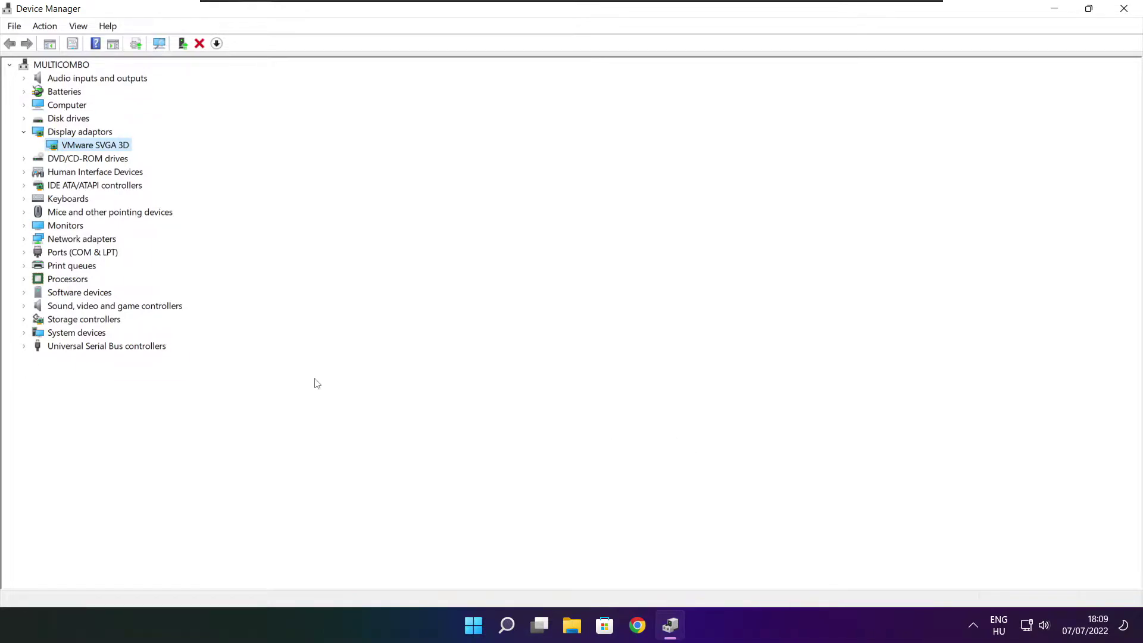
# - Auto-search an updated driver for High Definition Audio Device; the best one is already installed
pyautogui.click(112, 309)
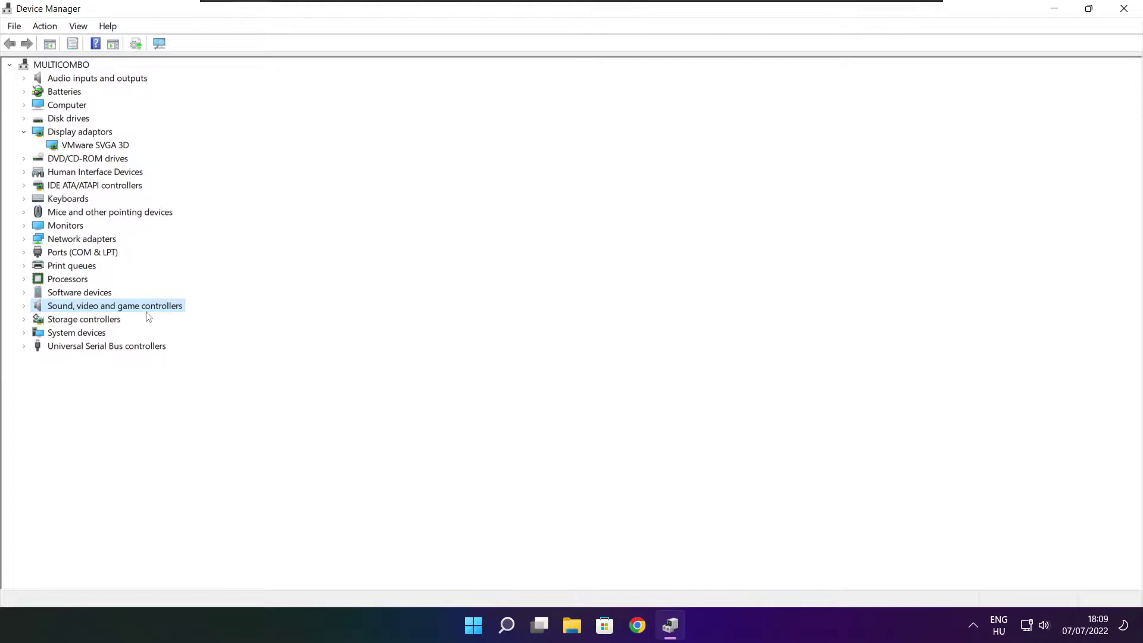
pyautogui.click(24, 306)
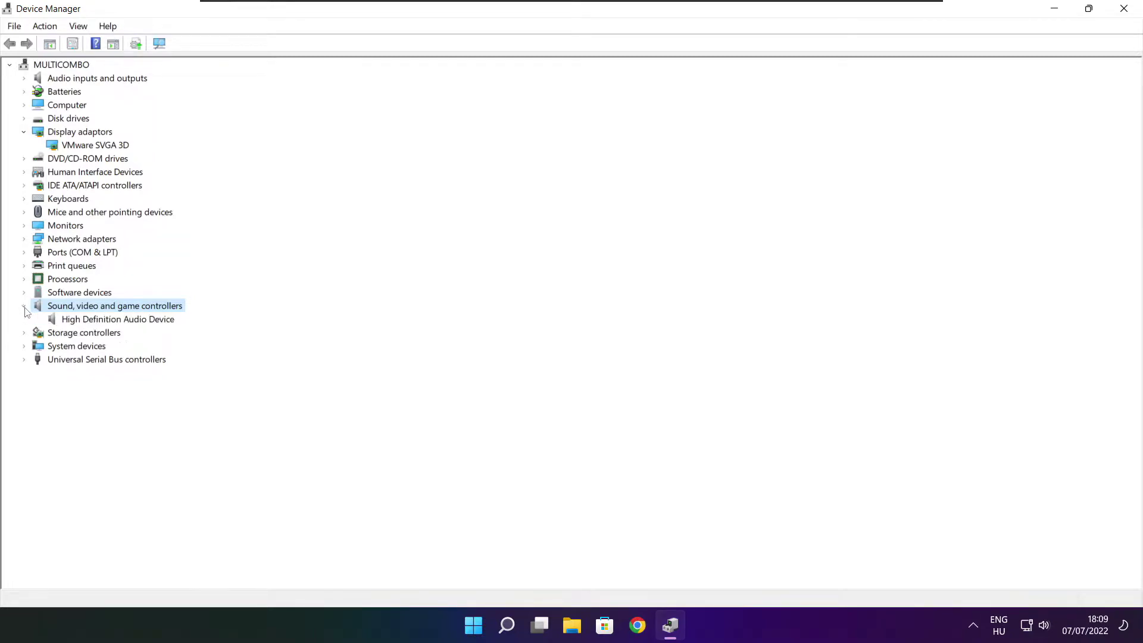
pyautogui.click(119, 321)
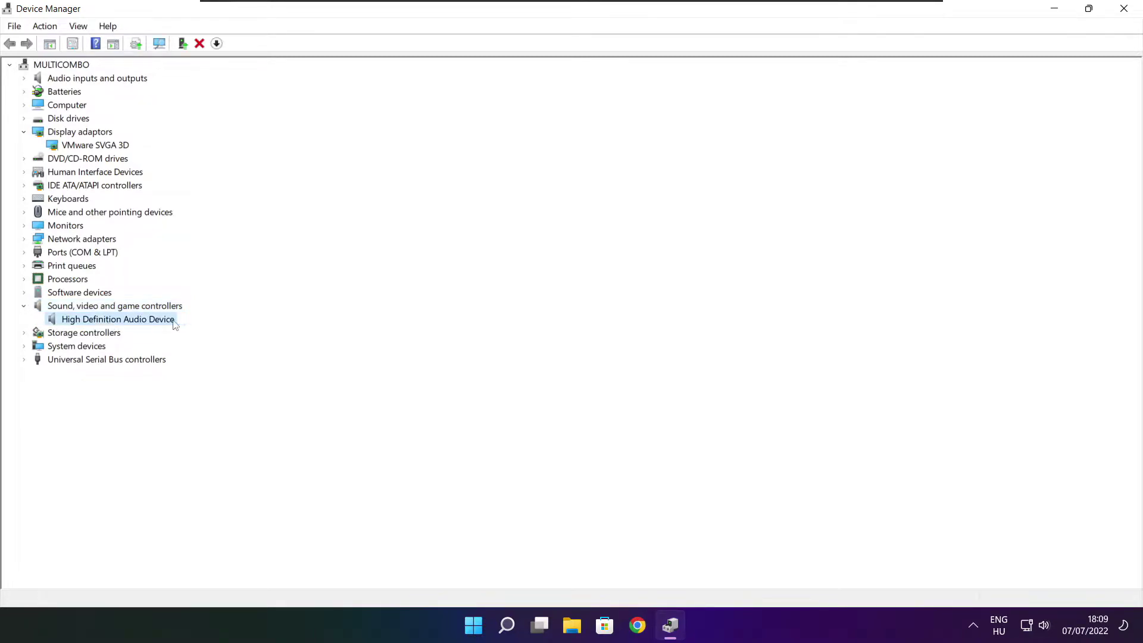
pyautogui.rightClick(110, 324)
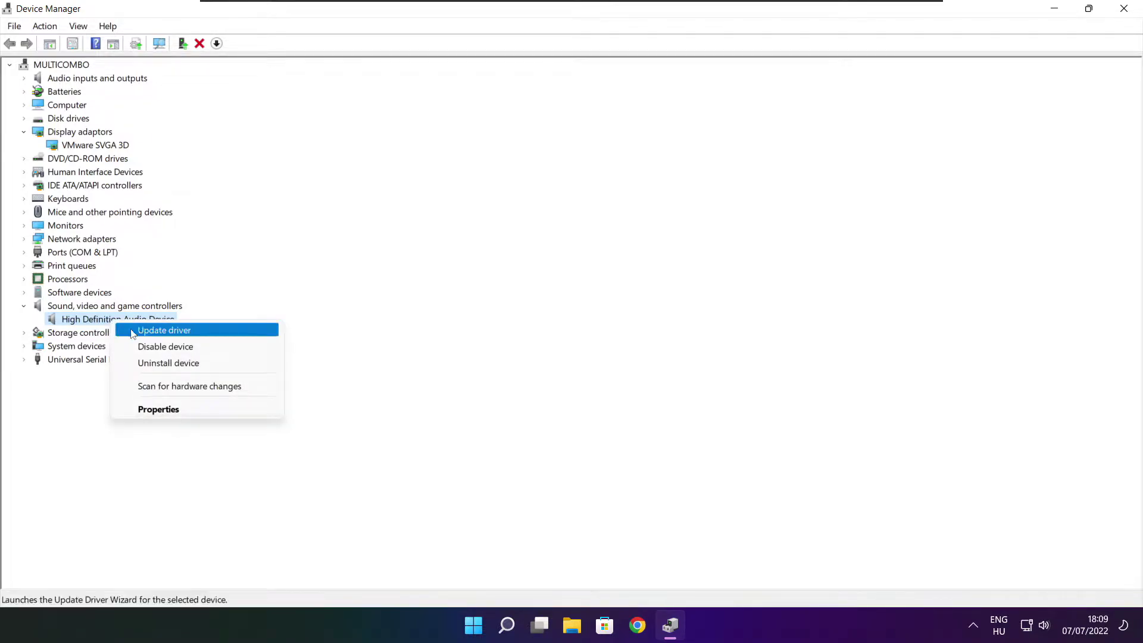
pyautogui.click(223, 335)
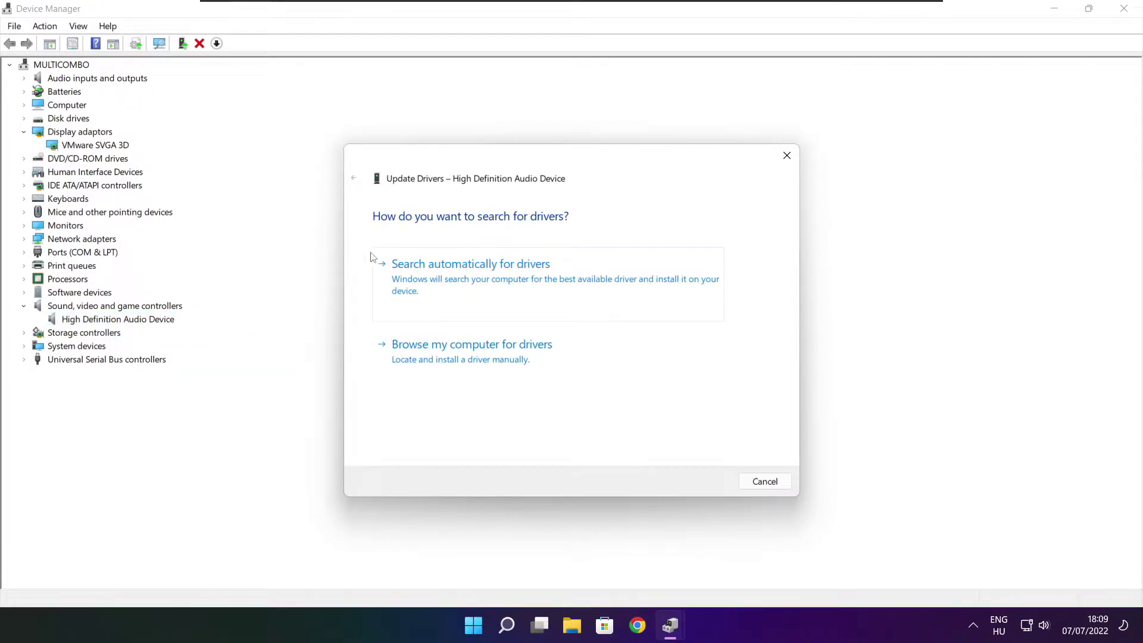
pyautogui.click(496, 283)
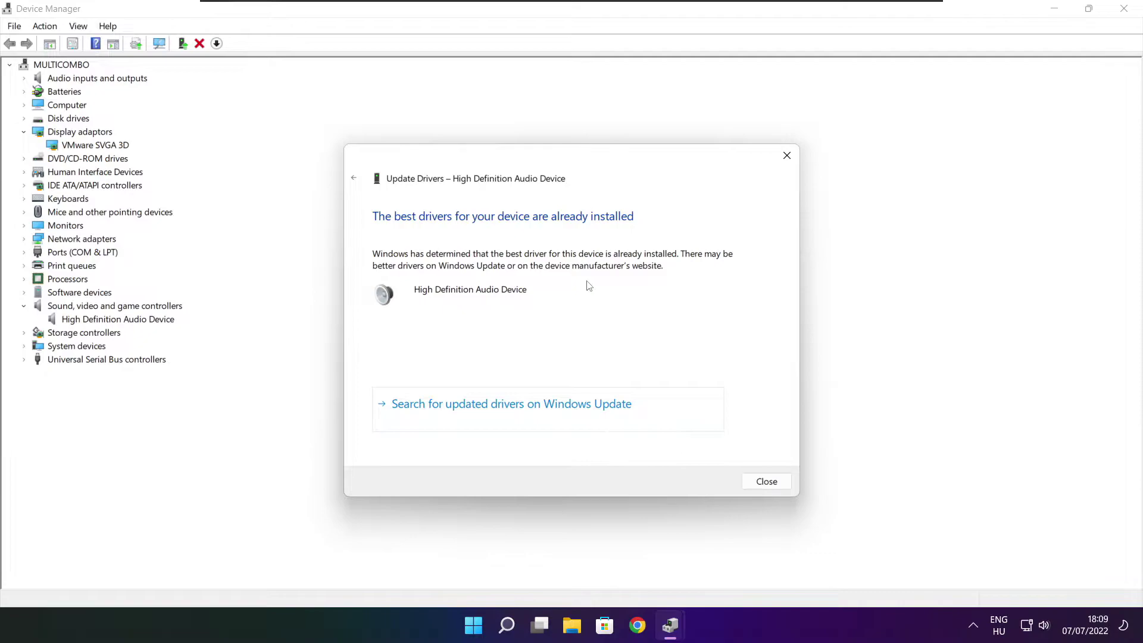
pyautogui.click(766, 482)
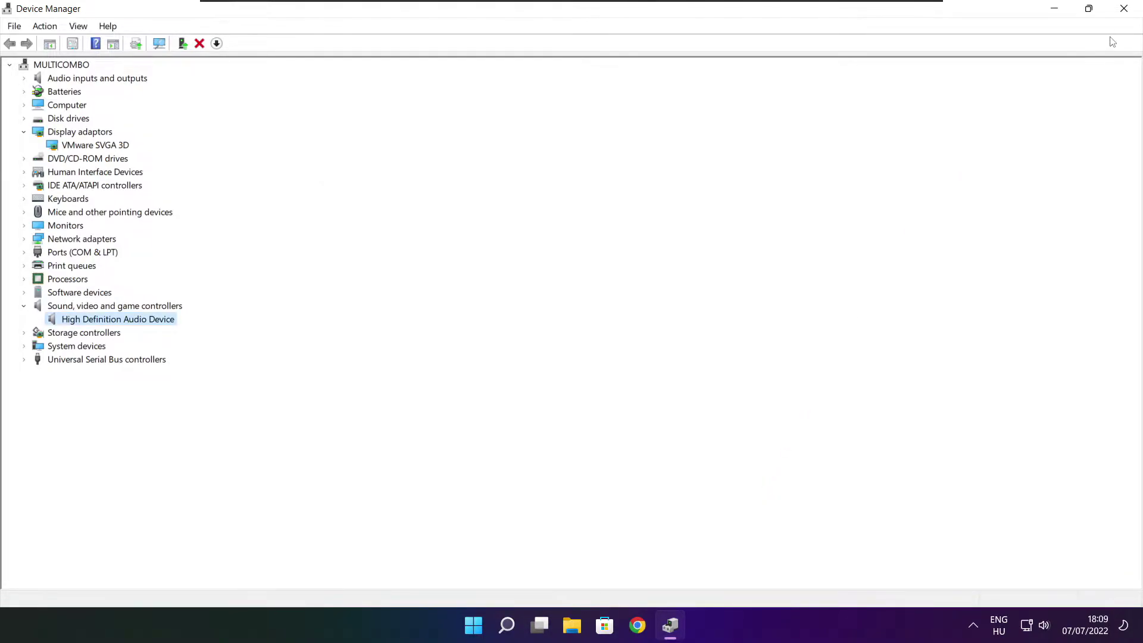
# - Close Device Manager, select the High performance power plan in Power Options, and close it
pyautogui.click(1125, 9)
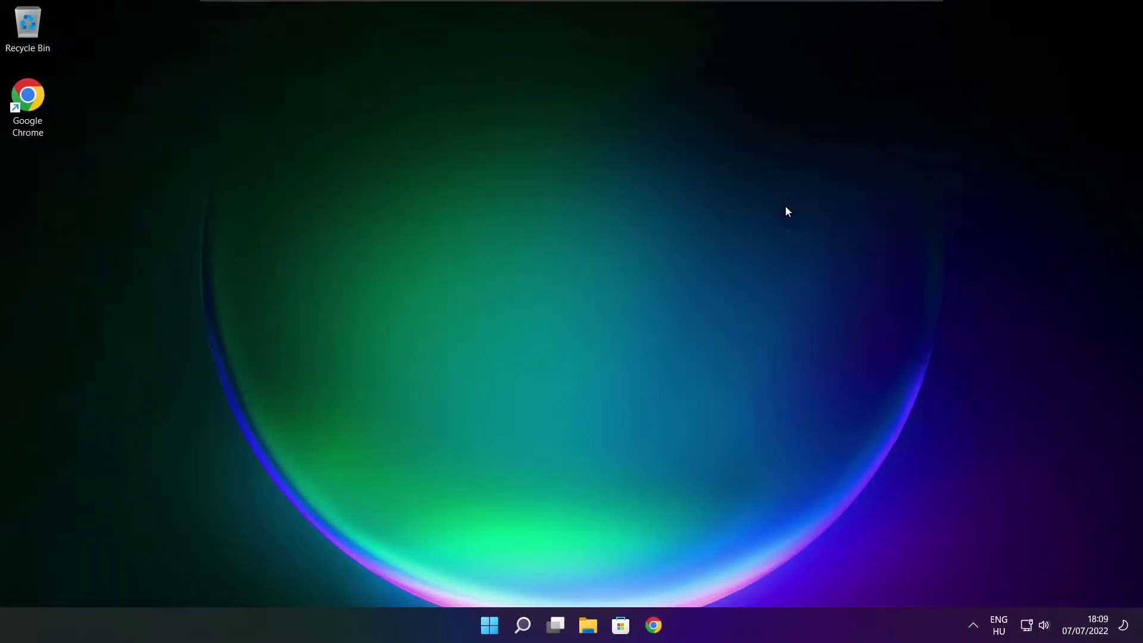
pyautogui.click(525, 628)
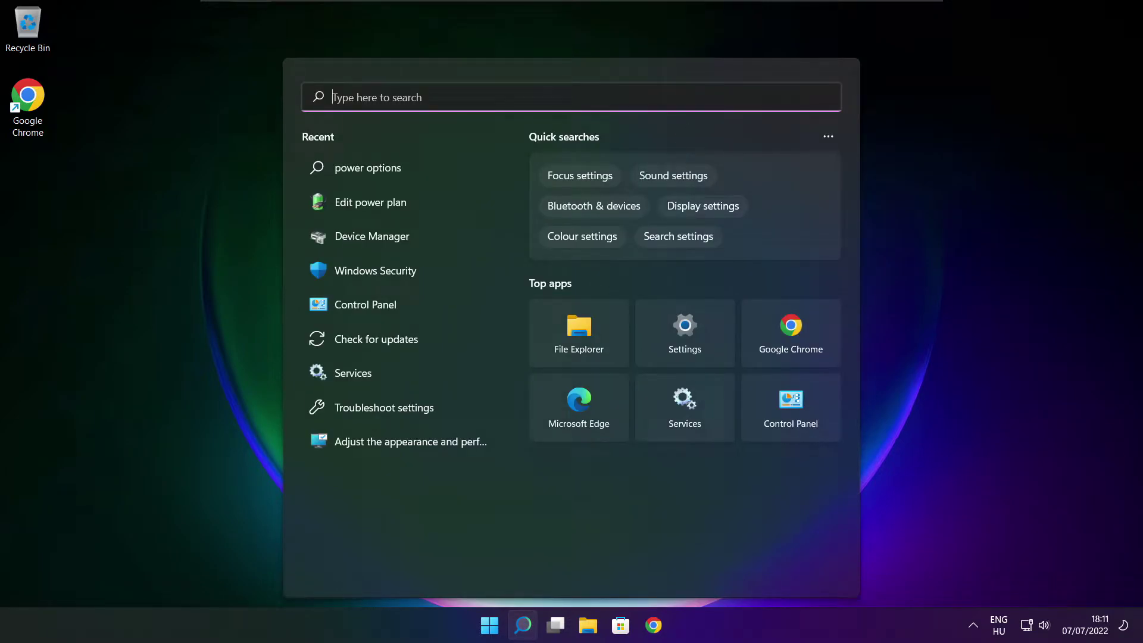
pyautogui.write('edit p')
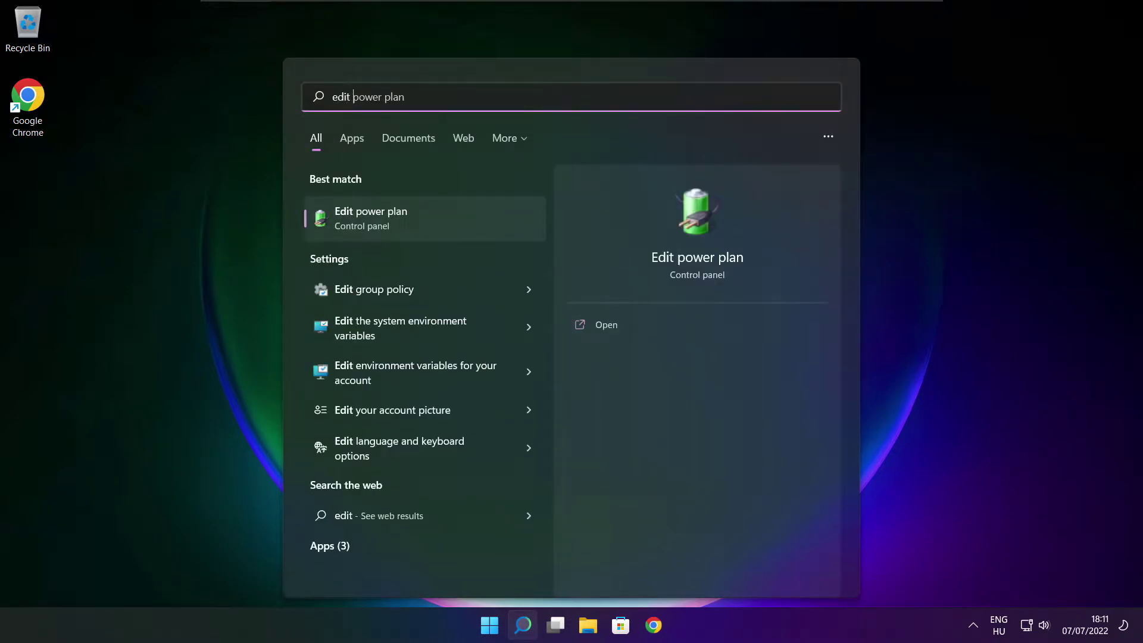
pyautogui.write('ower plan')
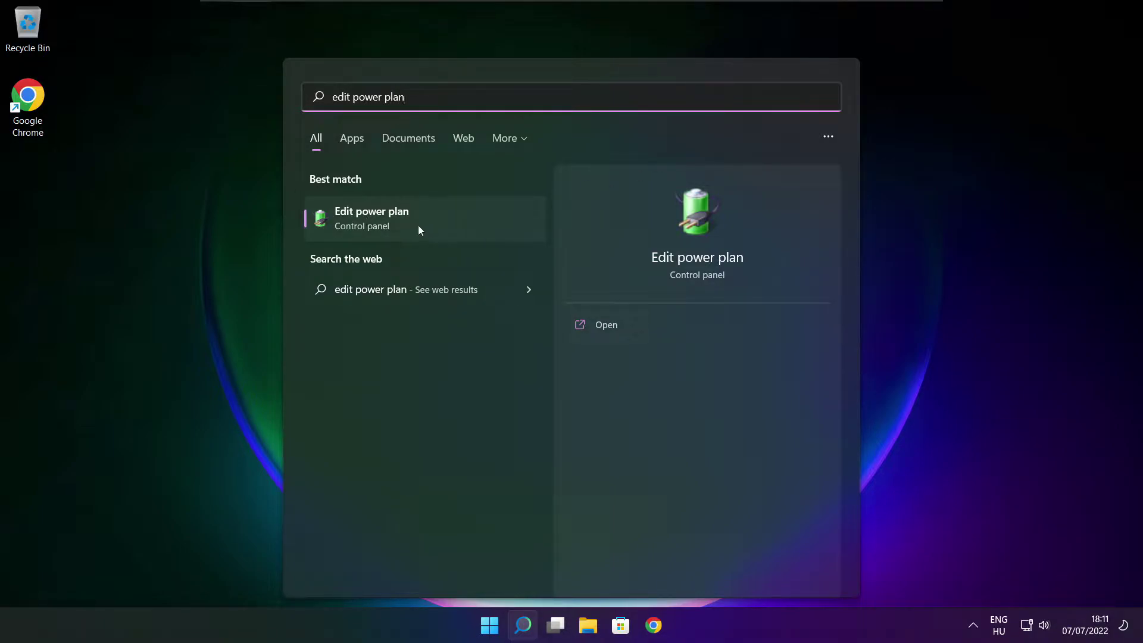
pyautogui.click(451, 225)
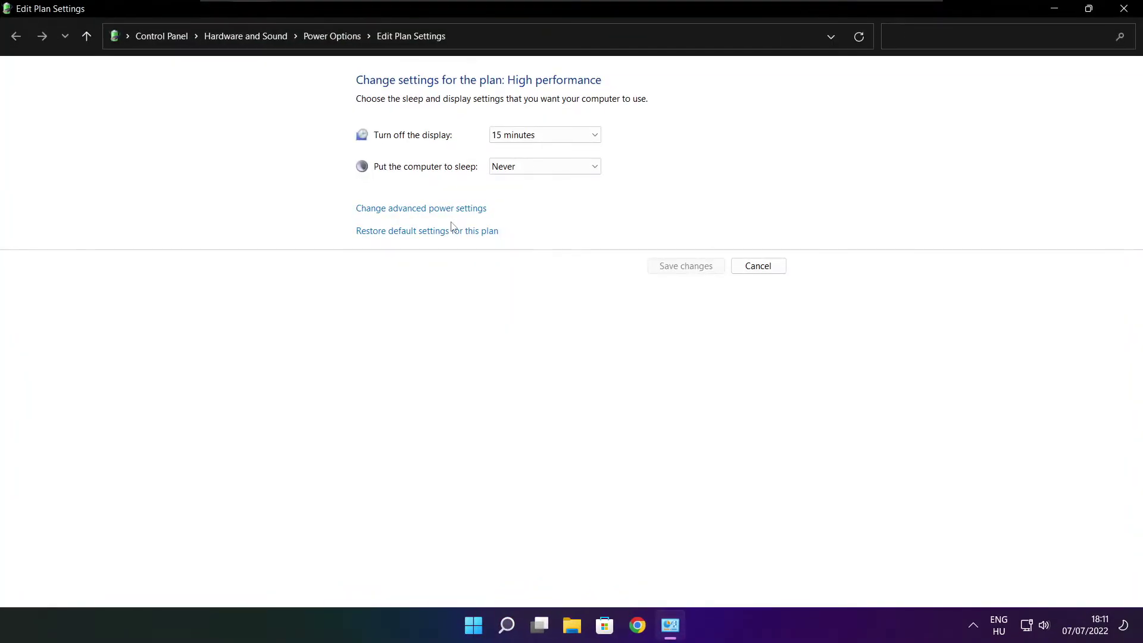
pyautogui.click(337, 37)
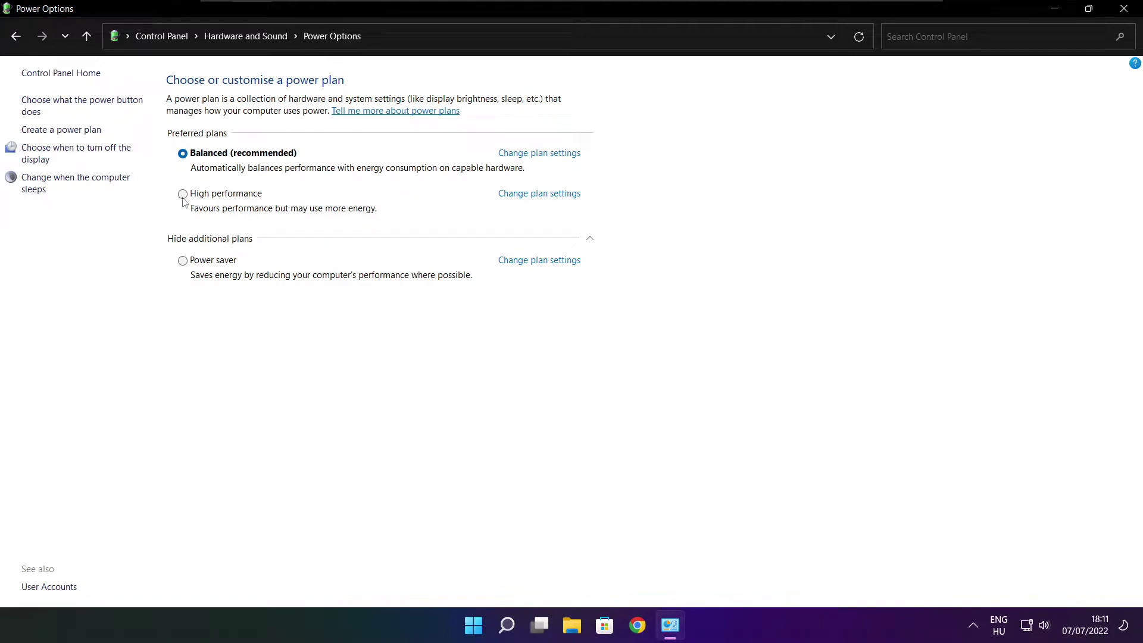
pyautogui.click(213, 200)
pyautogui.click(1125, 8)
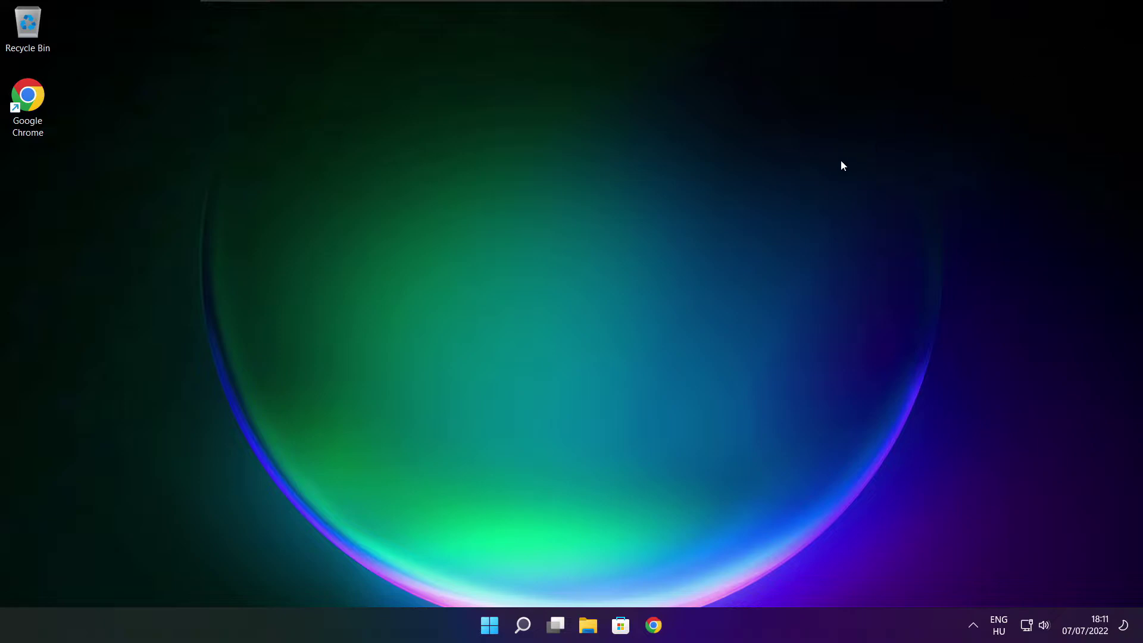
pyautogui.click(524, 626)
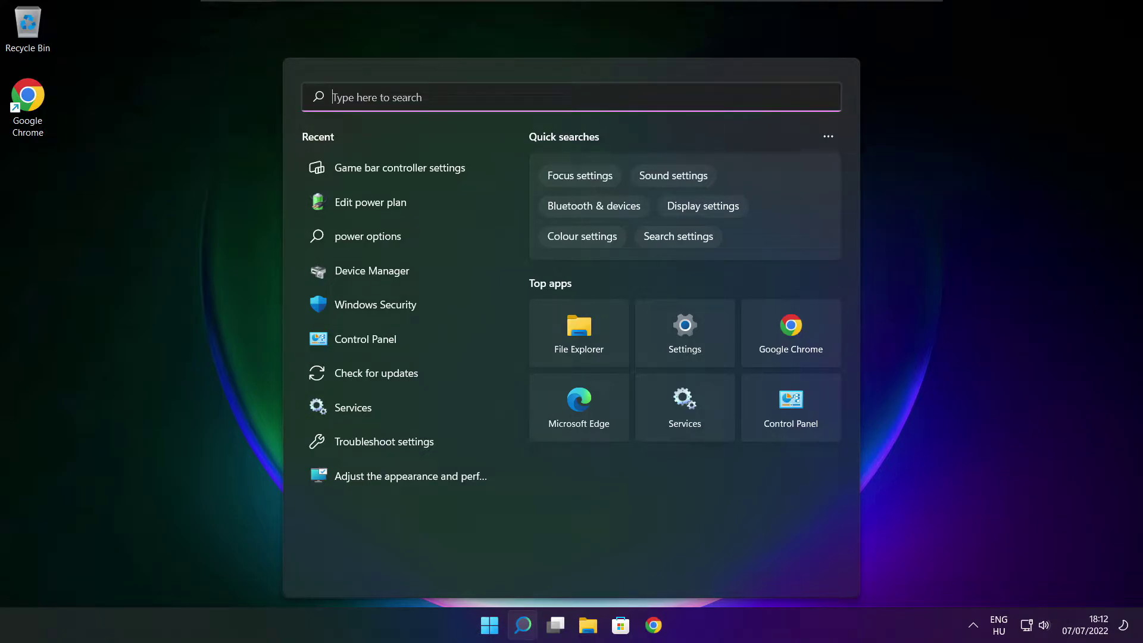
pyautogui.write('game mo')
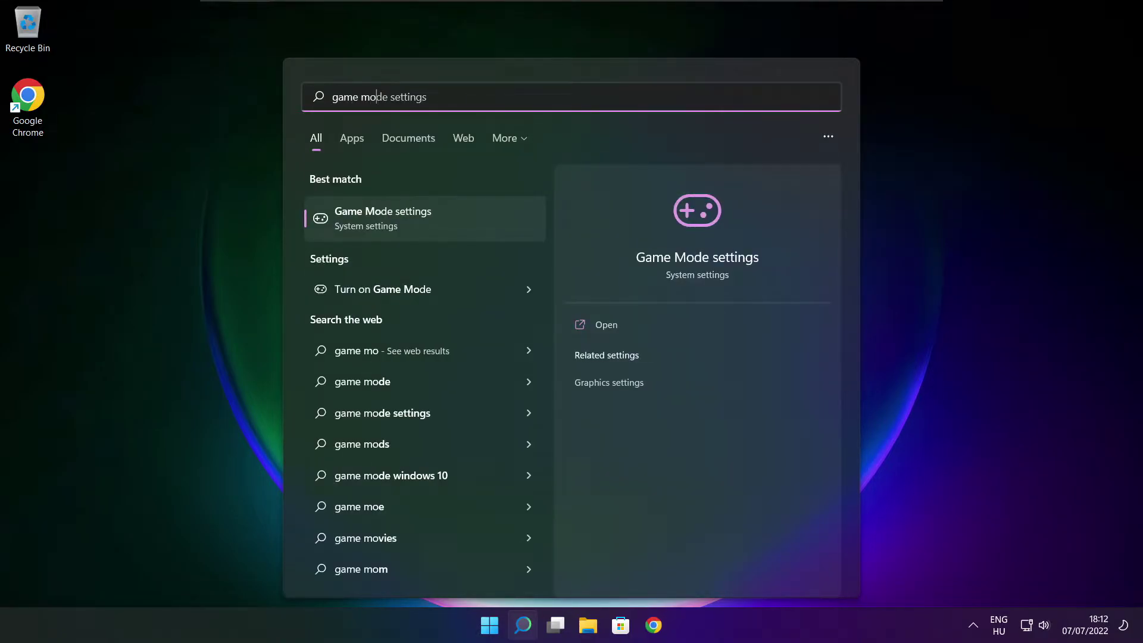
pyautogui.write('de')
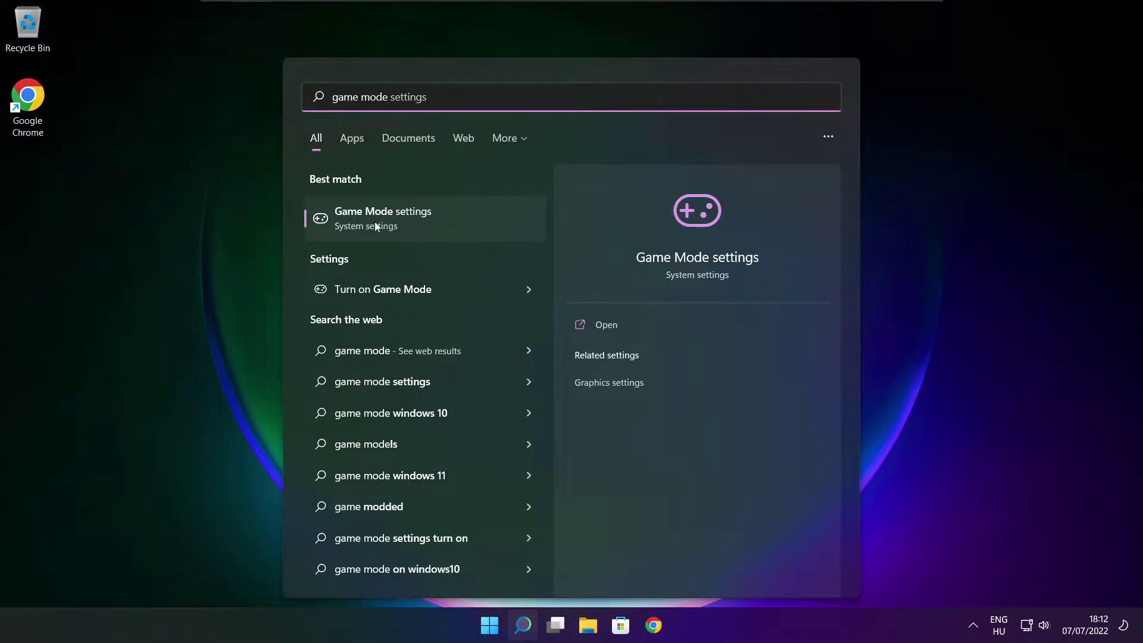
pyautogui.click(451, 219)
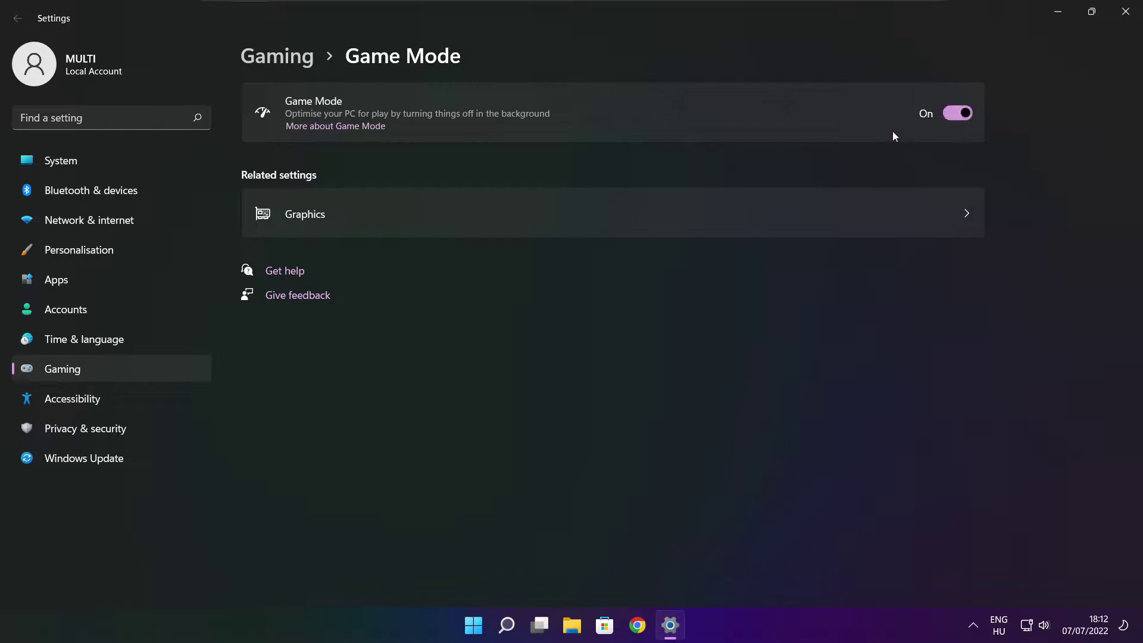
pyautogui.click(282, 62)
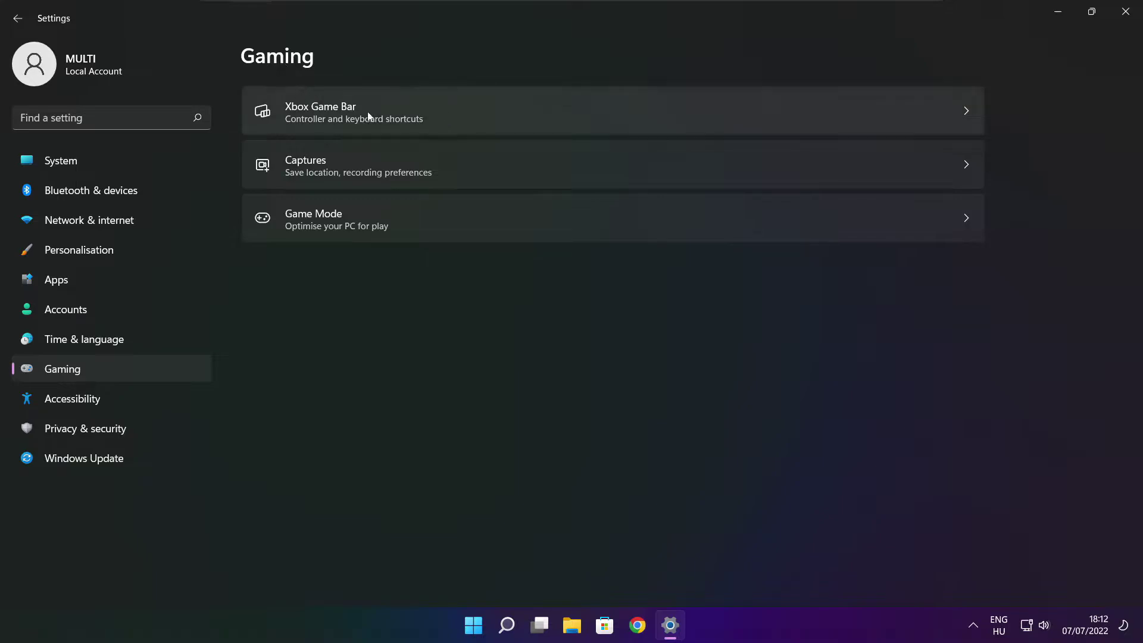
pyautogui.click(466, 124)
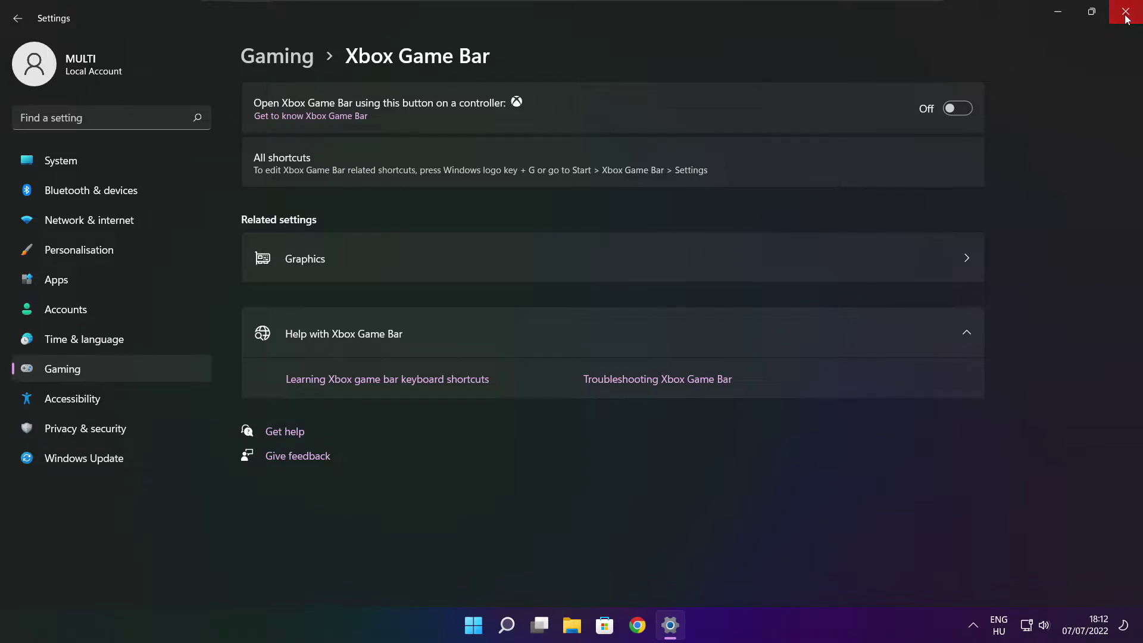
pyautogui.click(1126, 17)
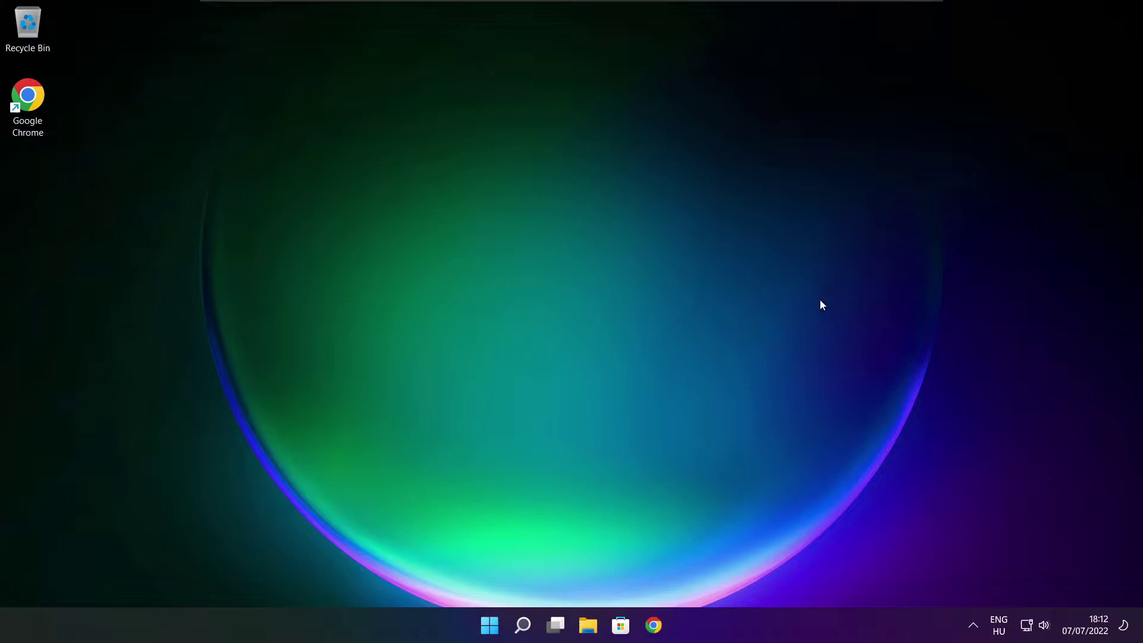
# - Disable Cortana, Microsoft Edge, Microsoft Teams and Terminal on Task Manager's Startup tab, then close it
pyautogui.rightClick(491, 628)
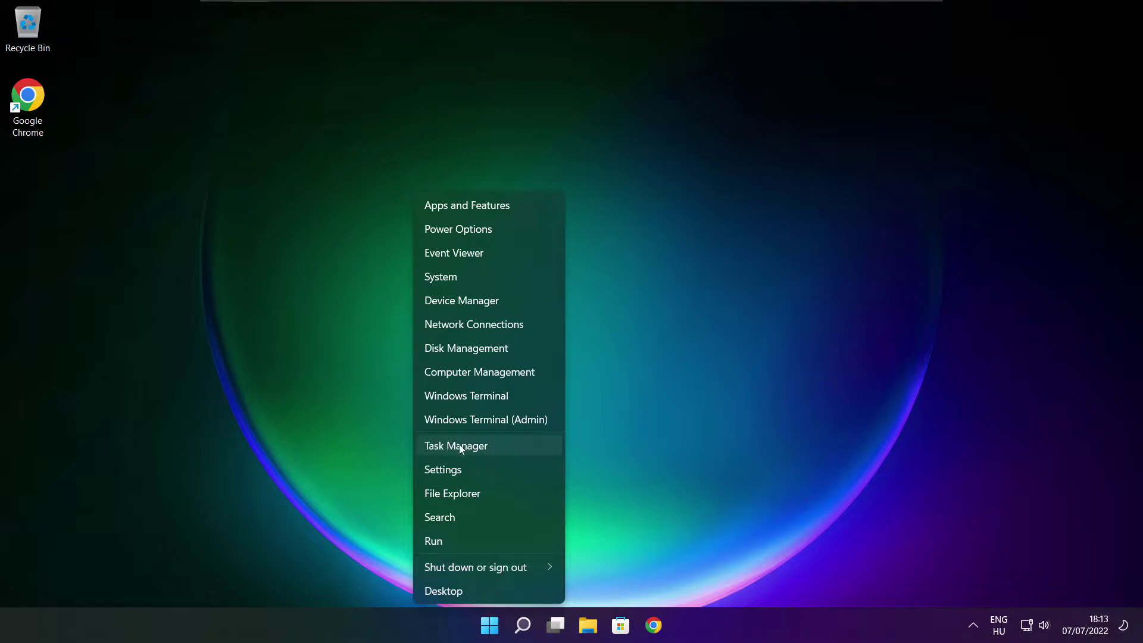
pyautogui.click(491, 446)
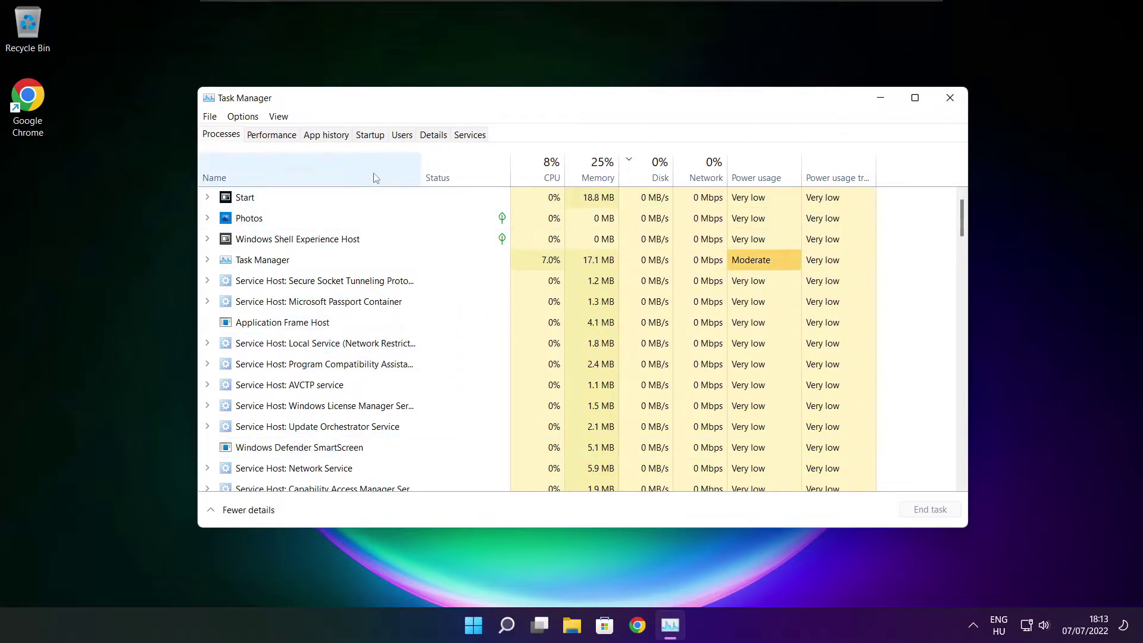
pyautogui.click(372, 137)
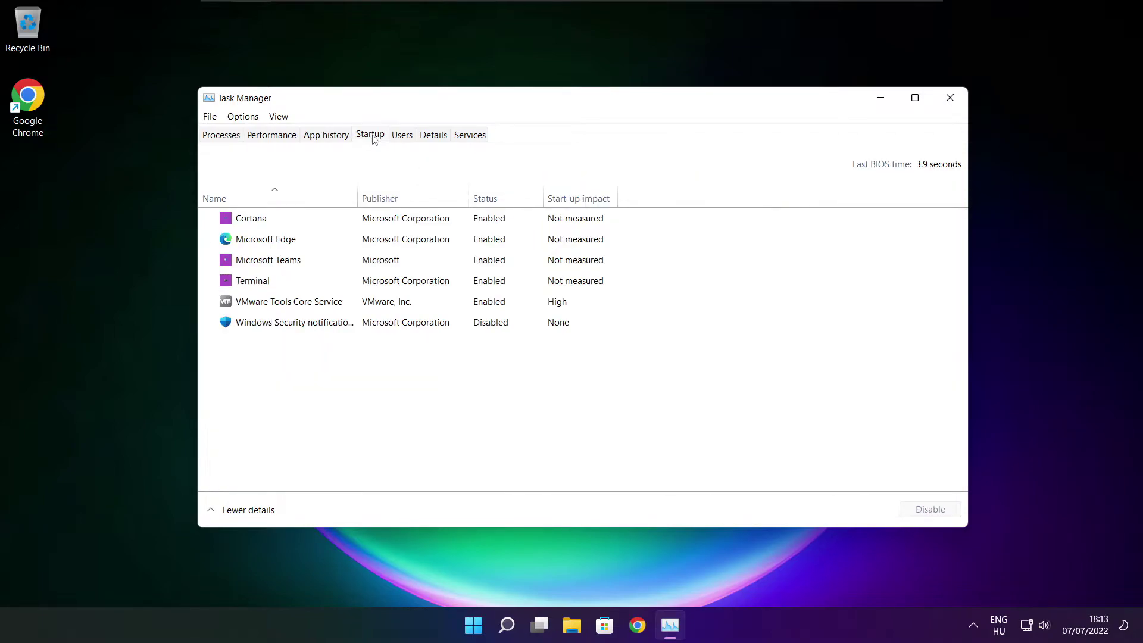
pyautogui.click(439, 225)
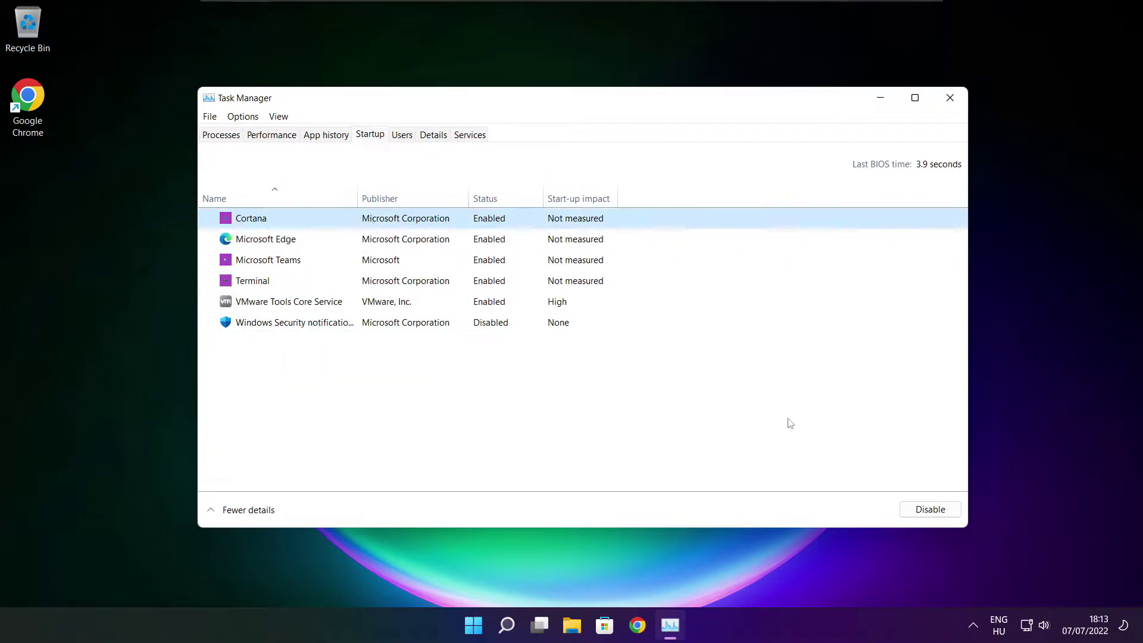
pyautogui.click(930, 512)
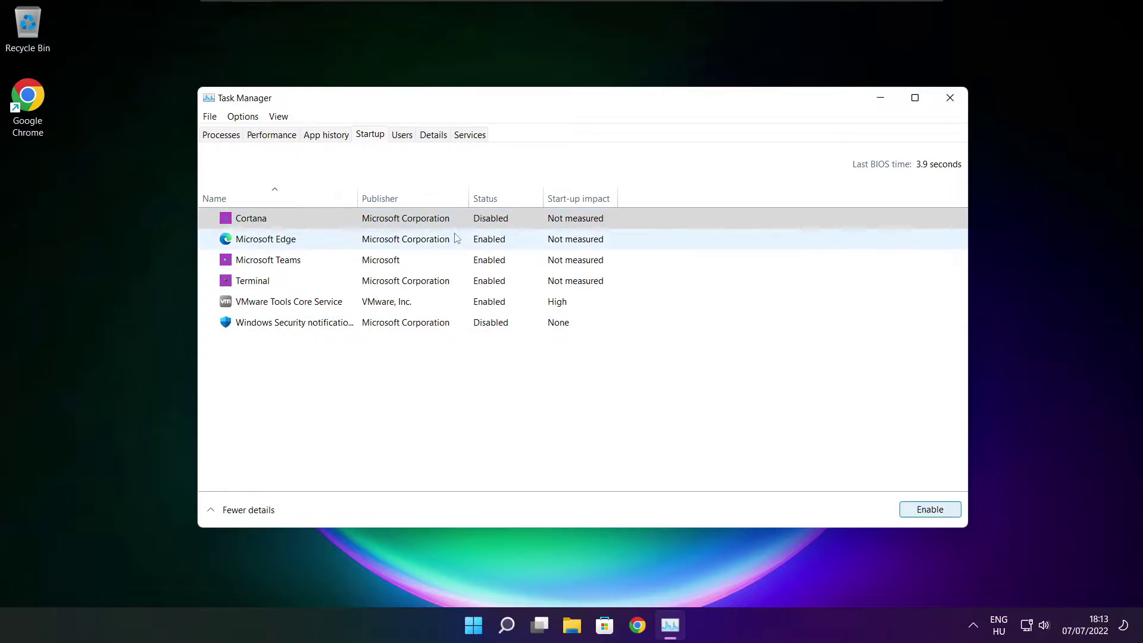
pyautogui.click(342, 245)
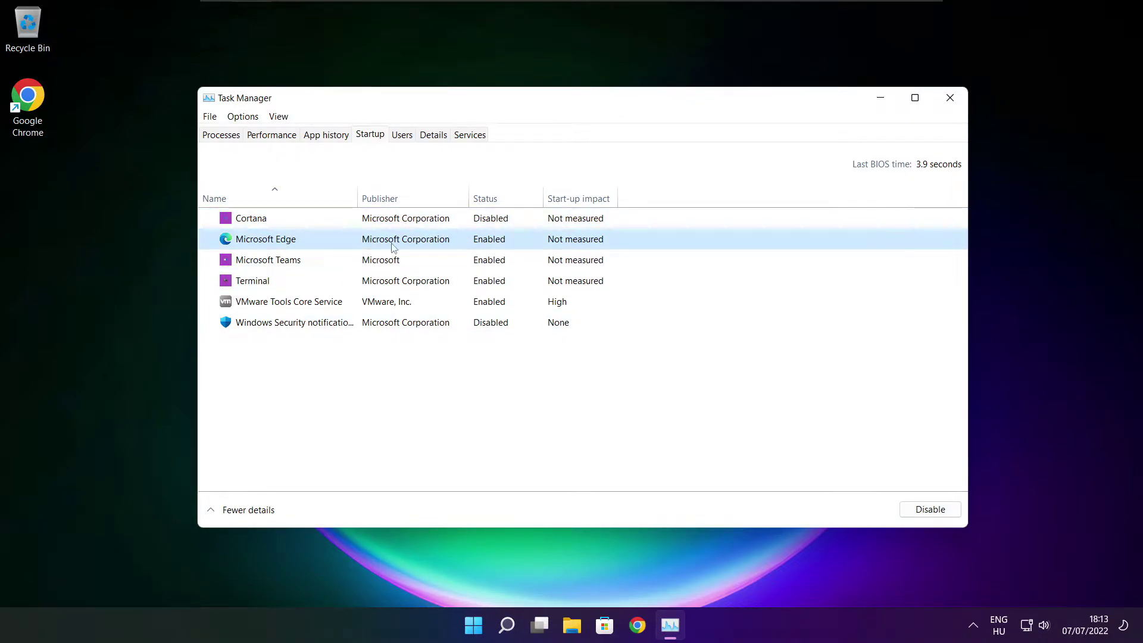
pyautogui.click(932, 511)
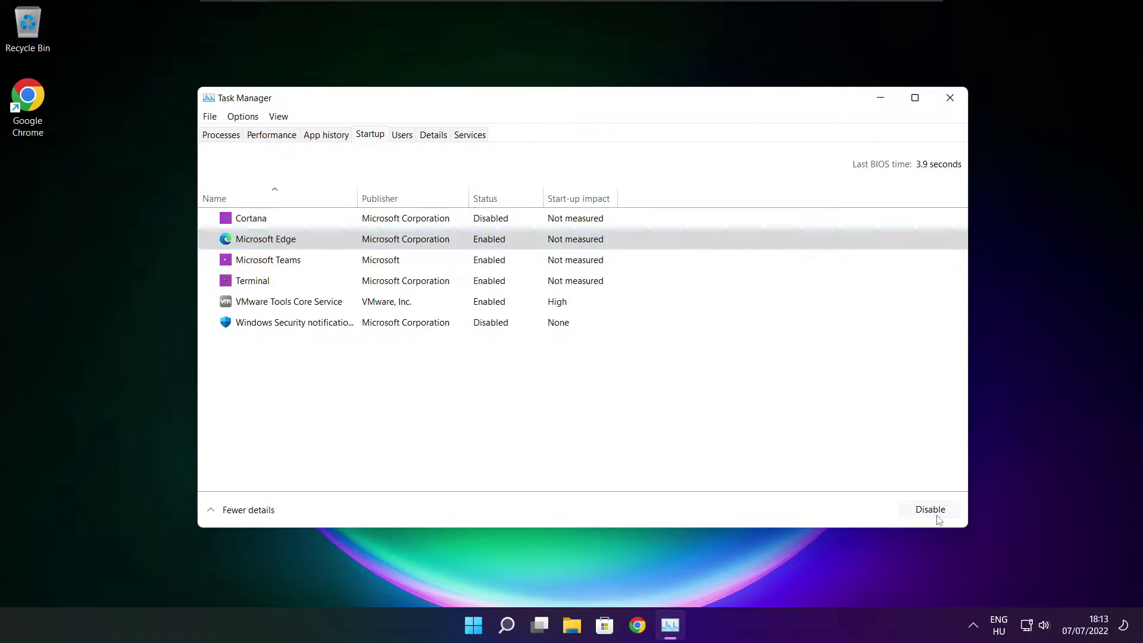
pyautogui.click(508, 260)
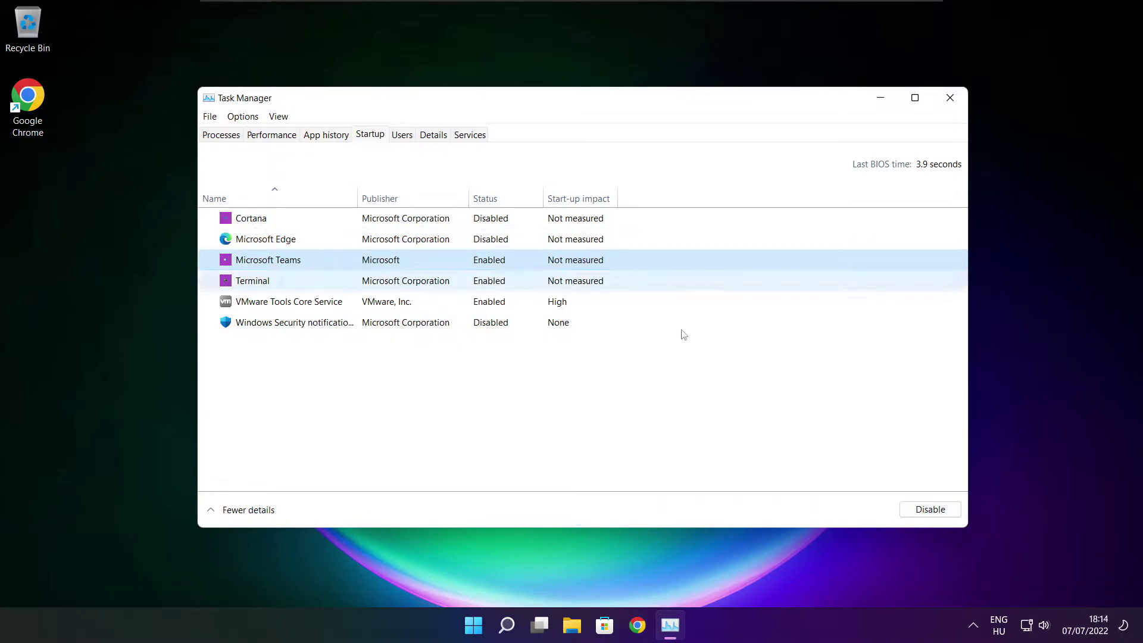
pyautogui.click(948, 515)
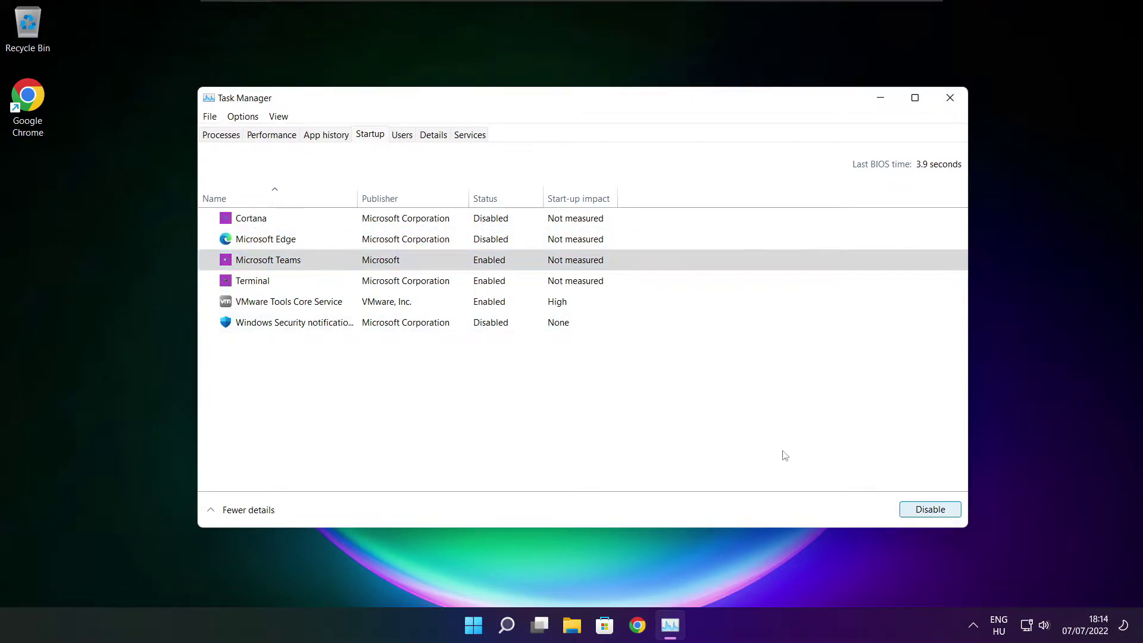
pyautogui.click(434, 287)
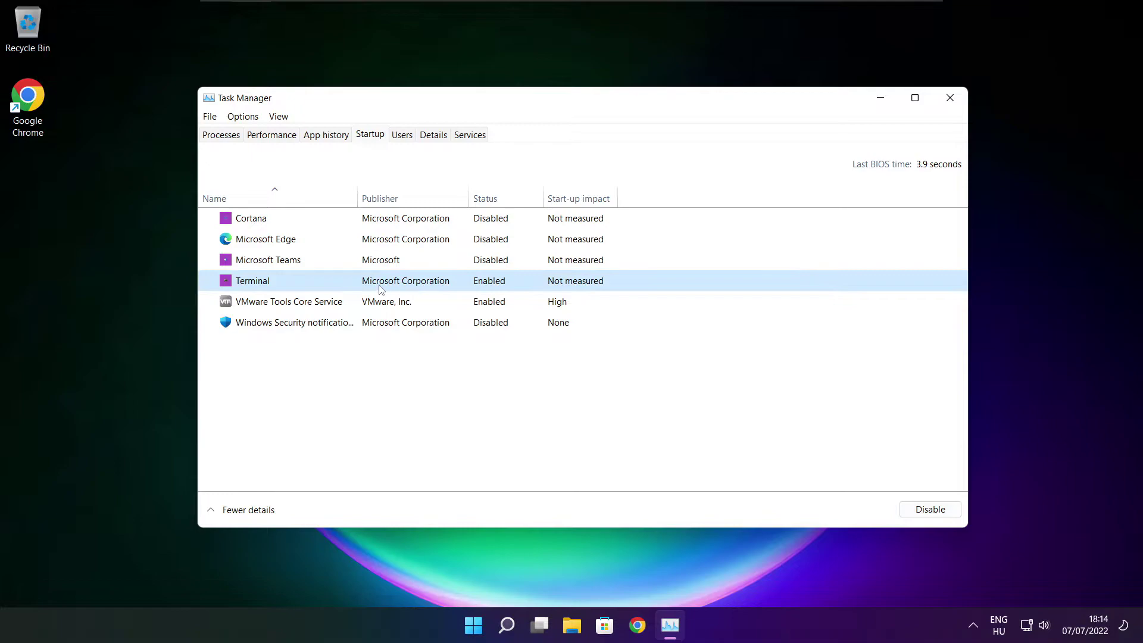
pyautogui.click(946, 517)
pyautogui.click(950, 99)
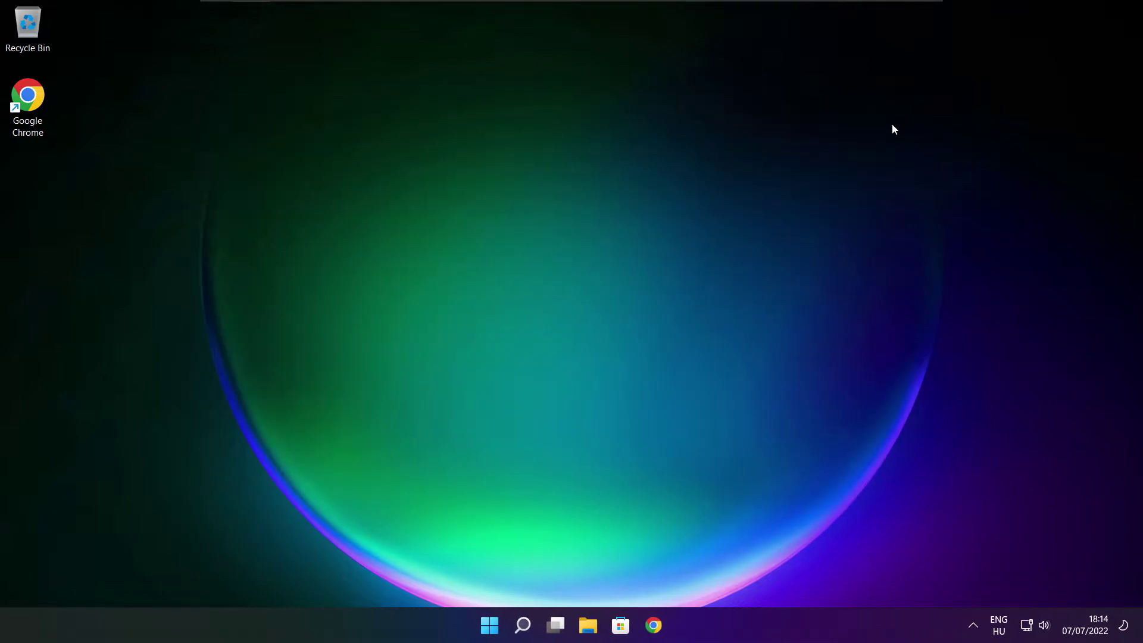
# - Analyse drive C: (9% fragmented, OK), start optimising it, and close the tool
pyautogui.click(524, 633)
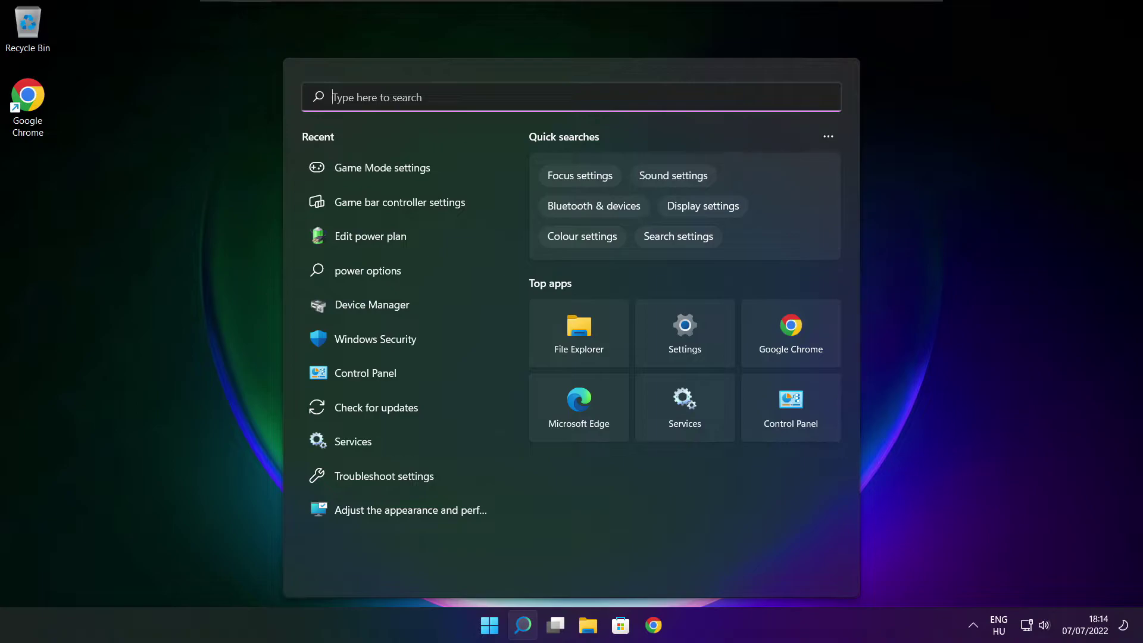
pyautogui.write('optimi')
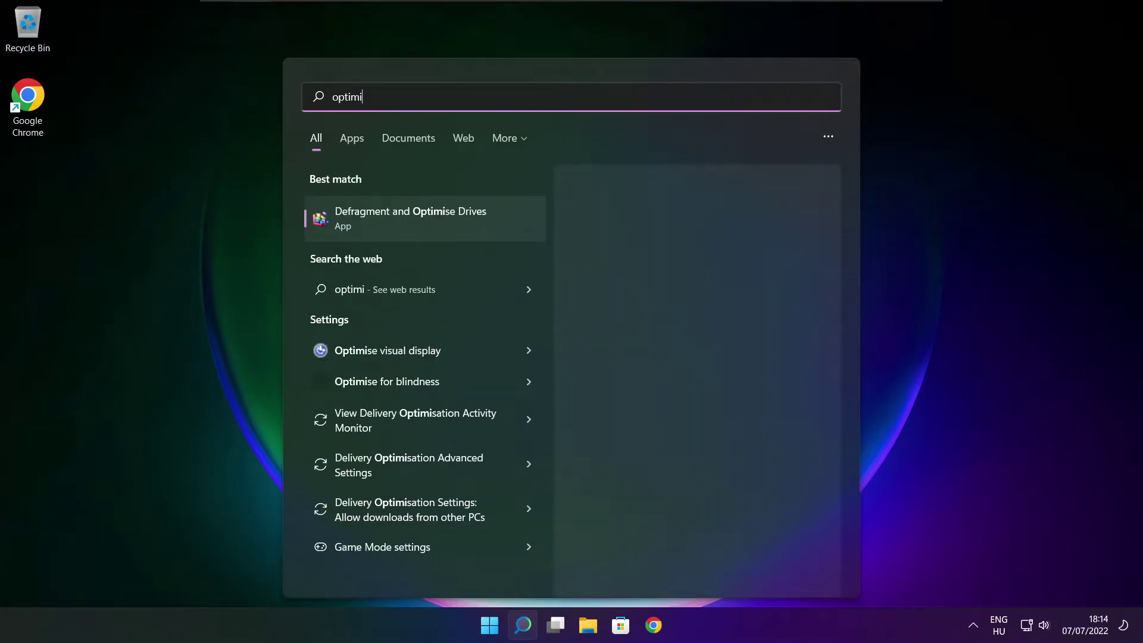
pyautogui.write('se')
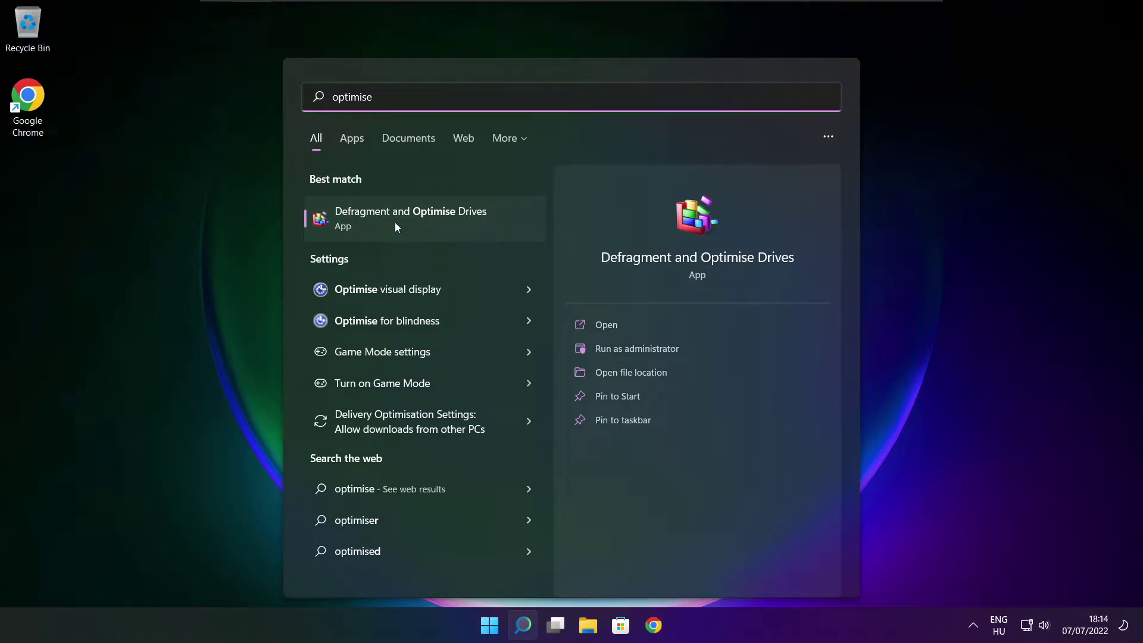
pyautogui.click(438, 216)
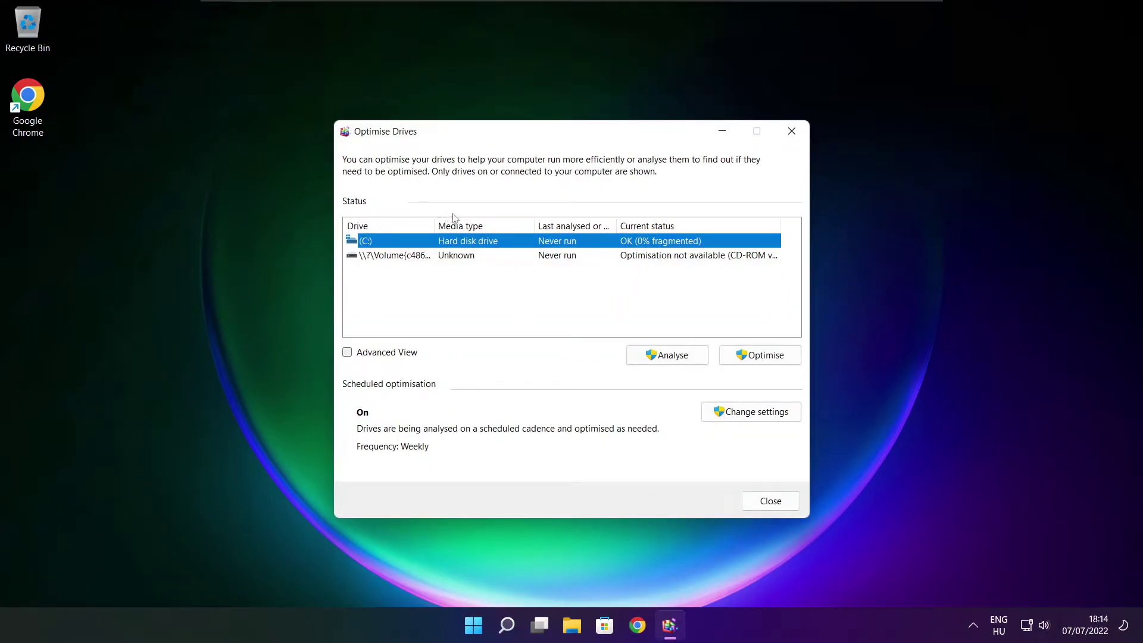
pyautogui.click(654, 353)
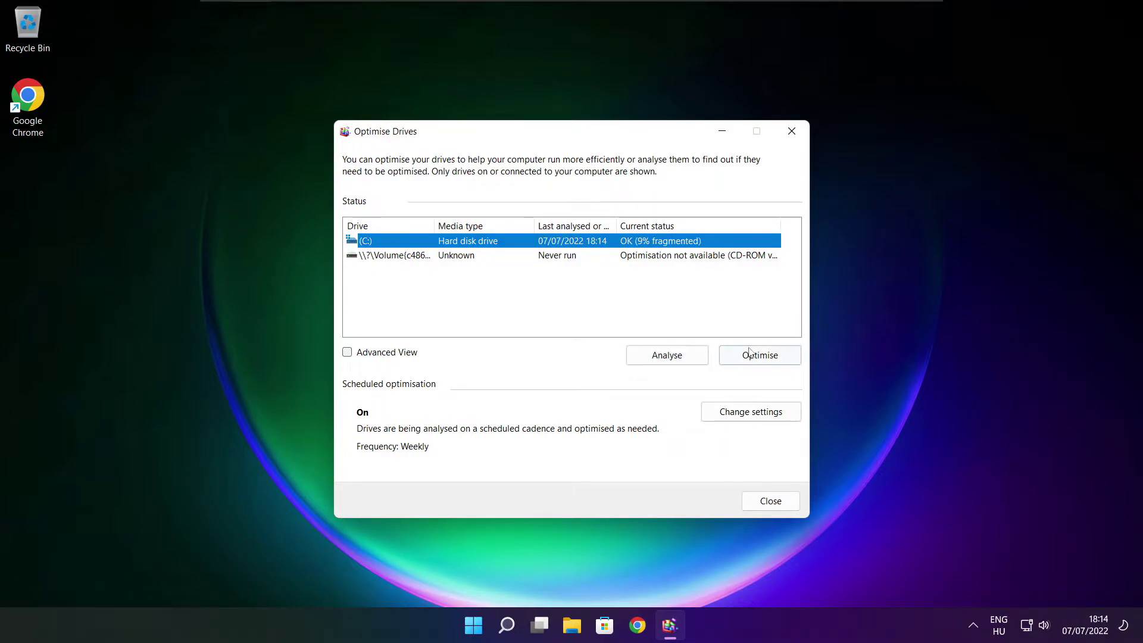
pyautogui.click(766, 360)
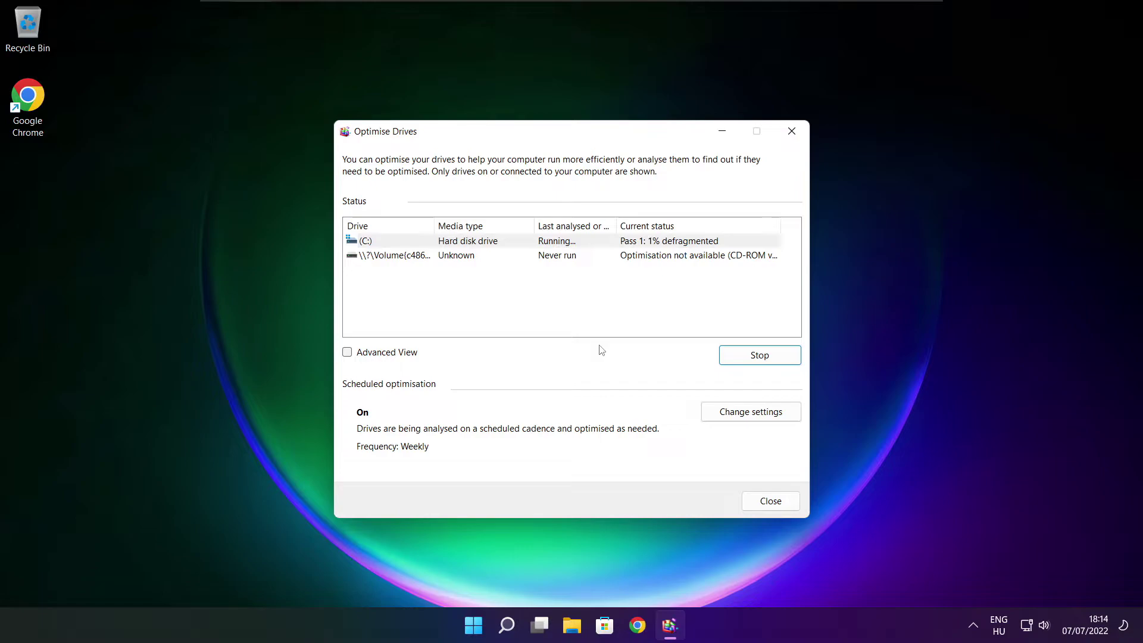
pyautogui.hotkey('alt', 'F4')
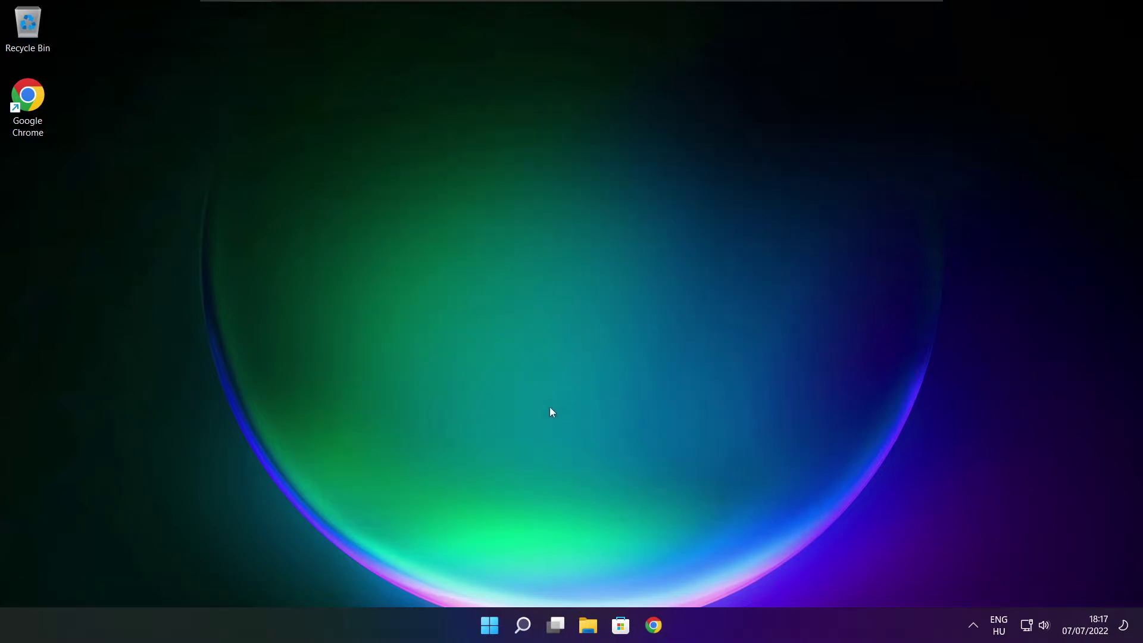
# - Run Check for updates (KB5014668 available, otherwise up to date) and close Settings
pyautogui.click(524, 629)
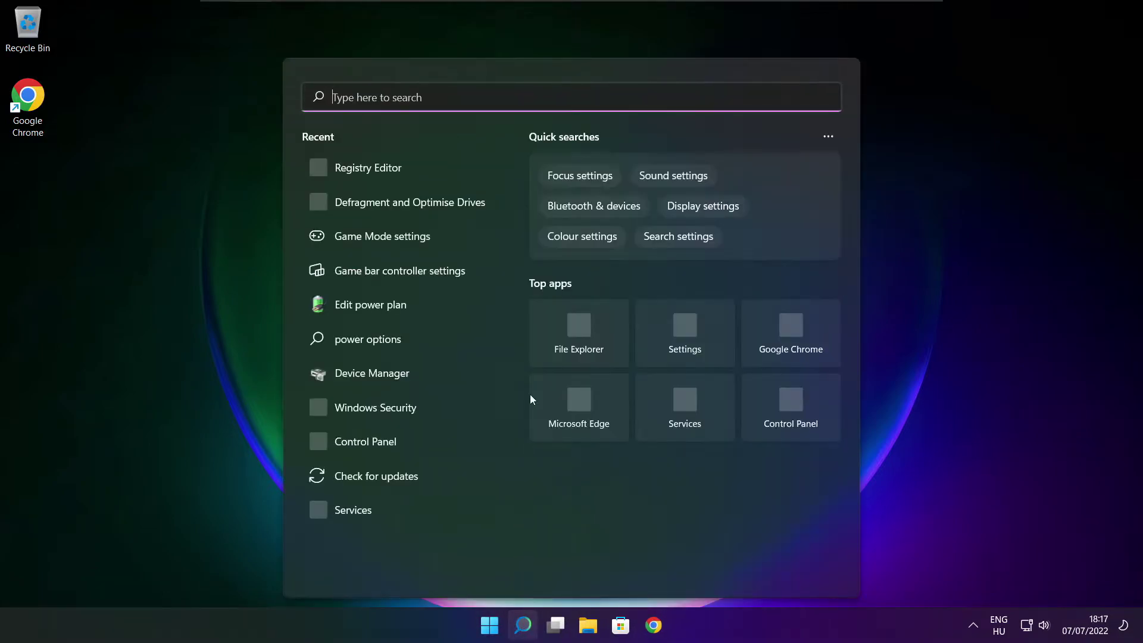
pyautogui.write('updates')
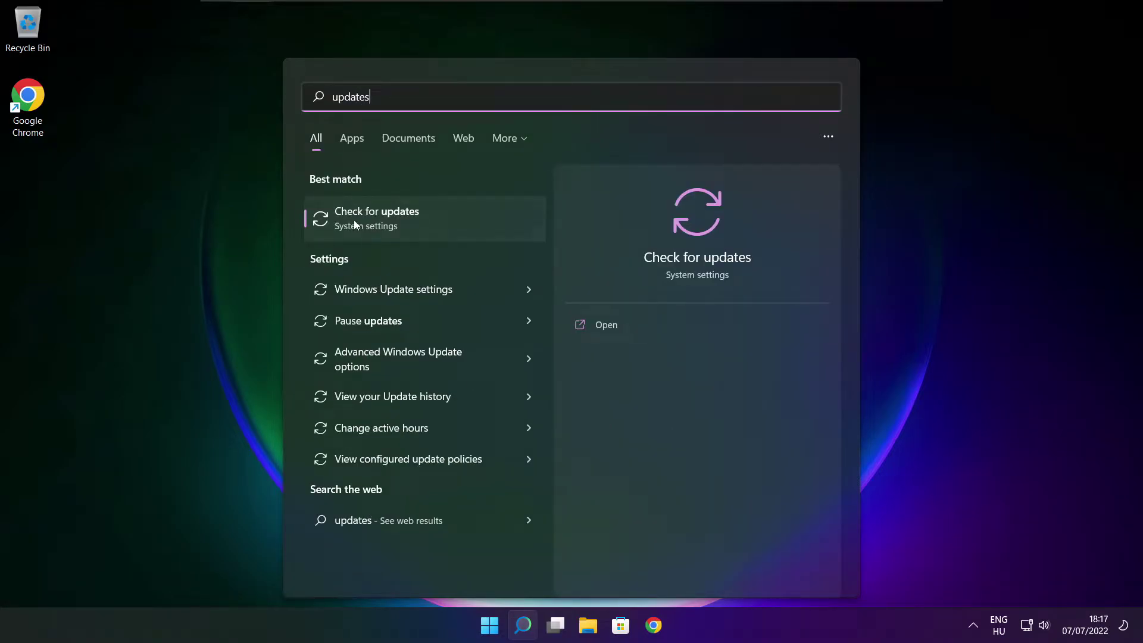
pyautogui.click(416, 223)
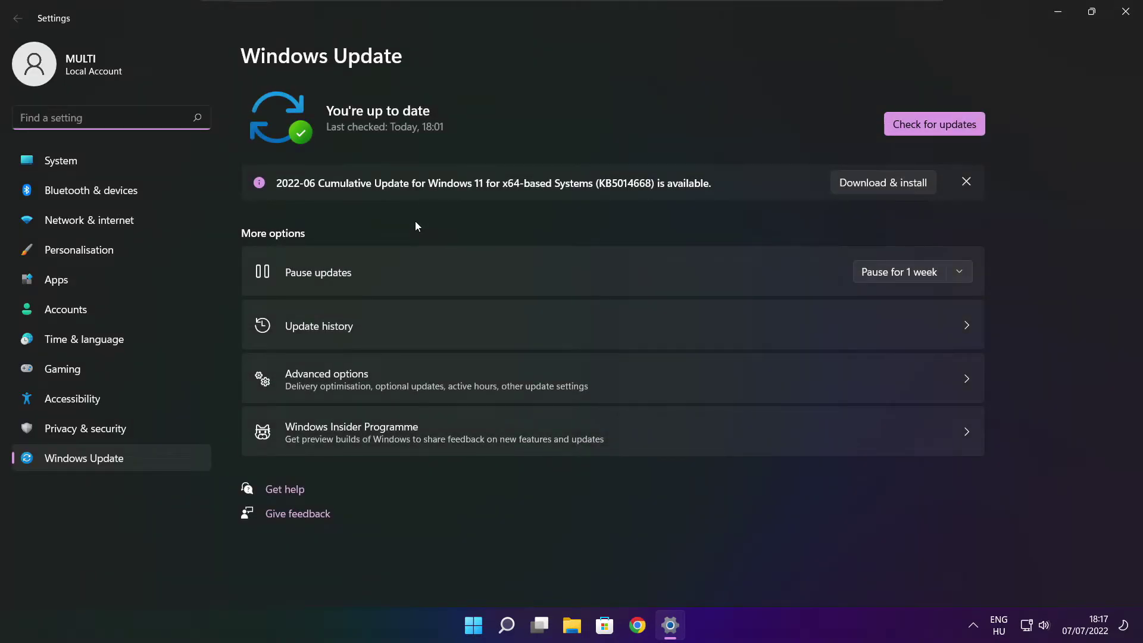
pyautogui.click(934, 124)
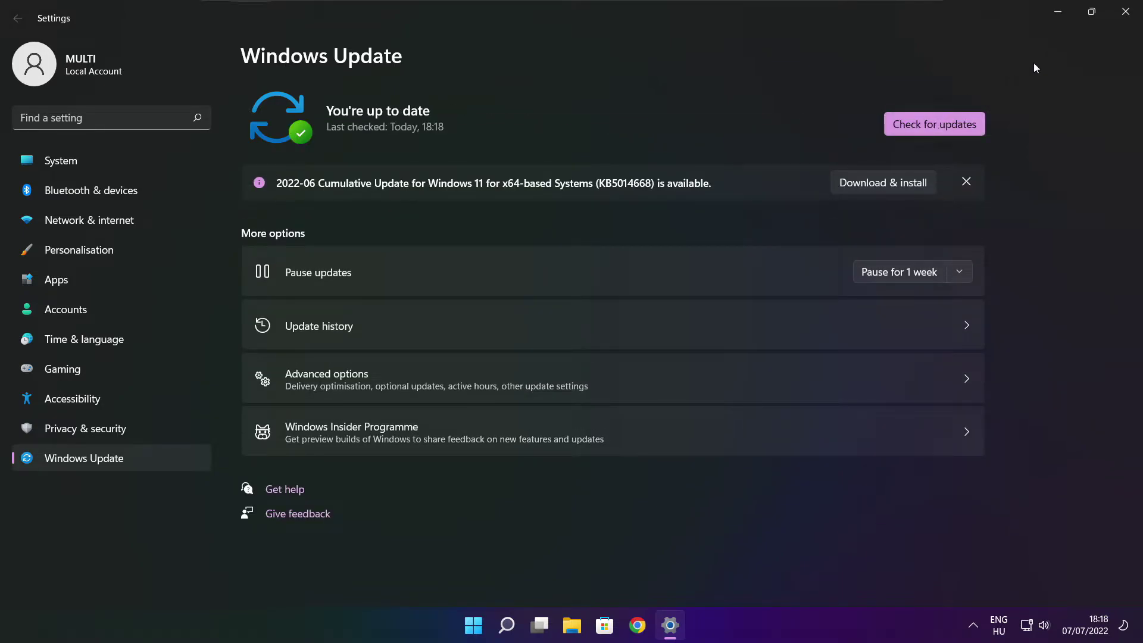
pyautogui.click(1126, 14)
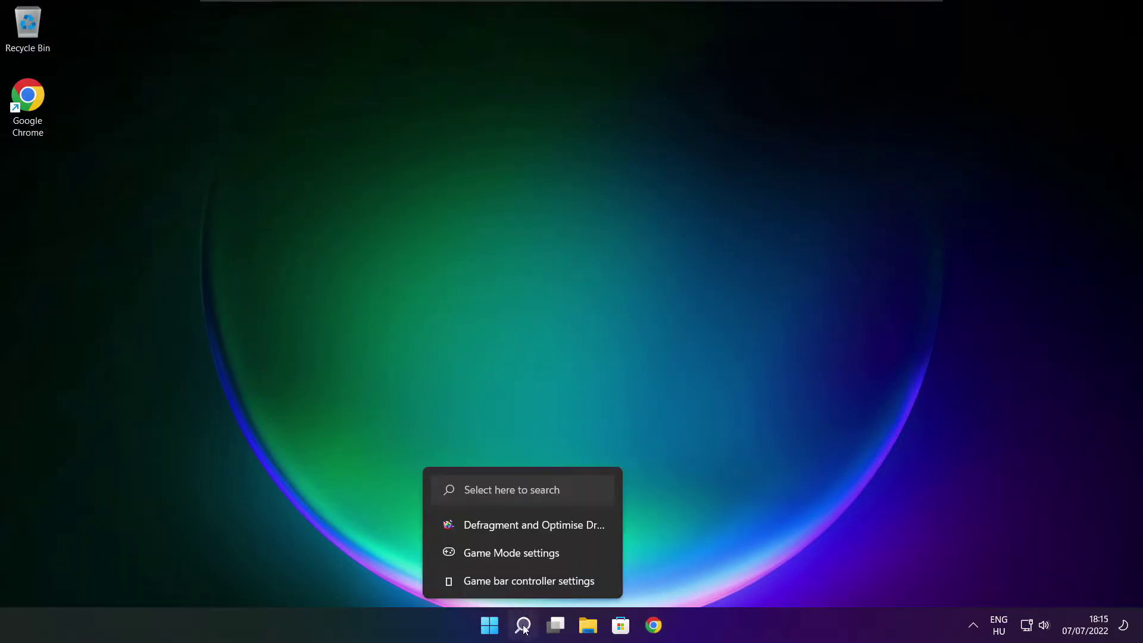
# - Launch Registry Editor by searching for regedit
pyautogui.click(523, 626)
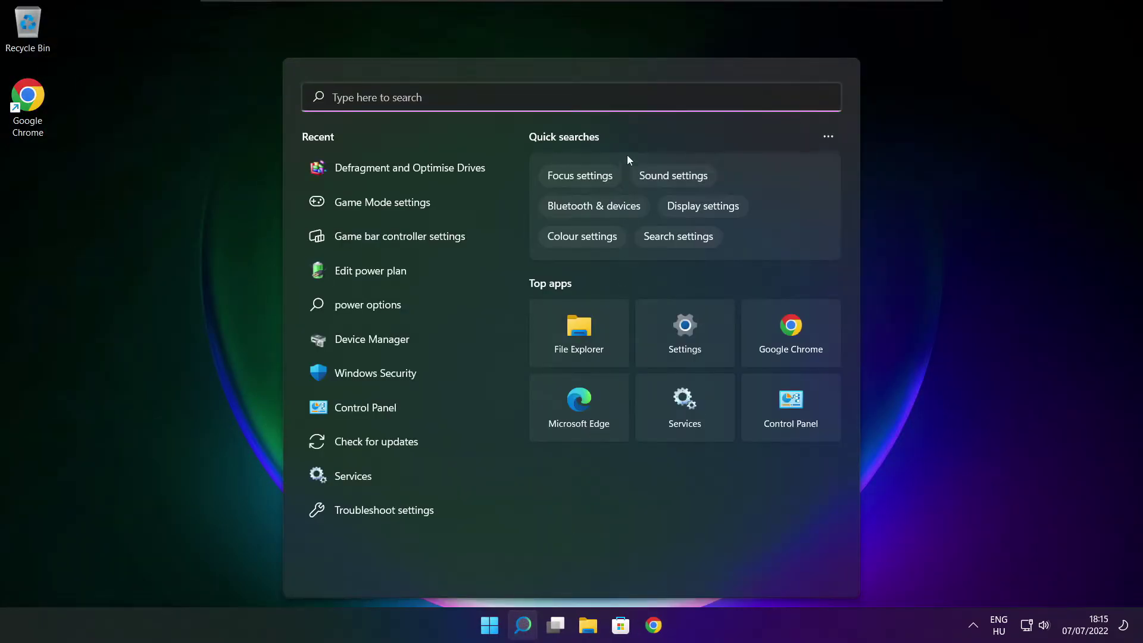
pyautogui.write('regedit')
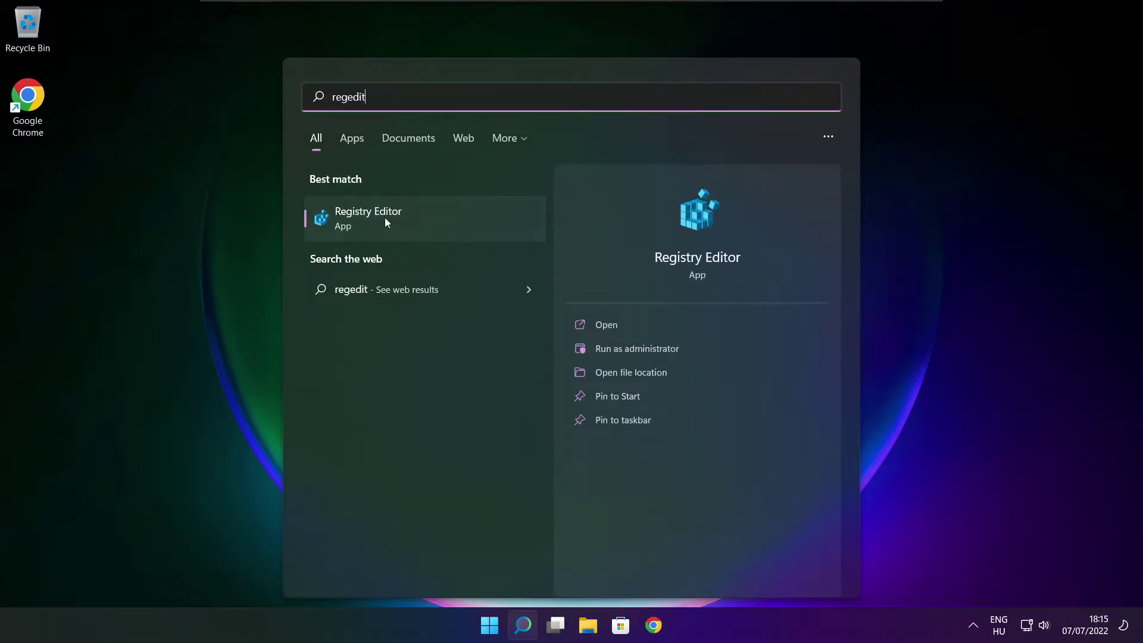
pyautogui.click(434, 216)
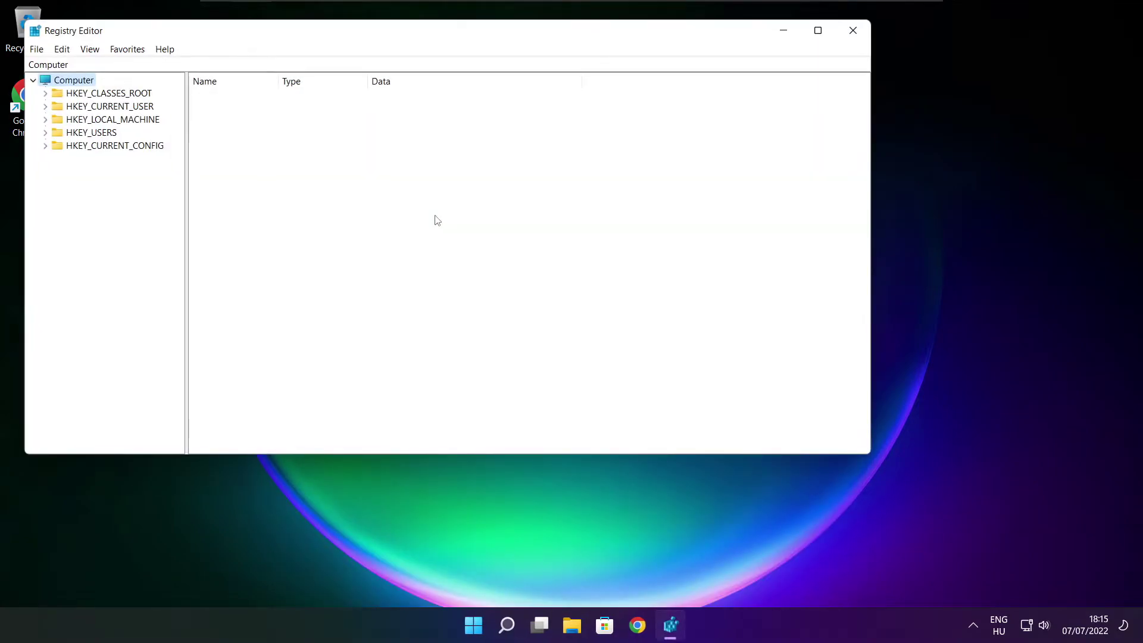
# - Change GameDVR_Enabled in HKEY_CURRENT_USER\System\GameConfigStore from 1 to 0, then collapse the hive
pyautogui.moveTo(342, 31); pyautogui.dragTo(466, 120)
pyautogui.click(179, 194)
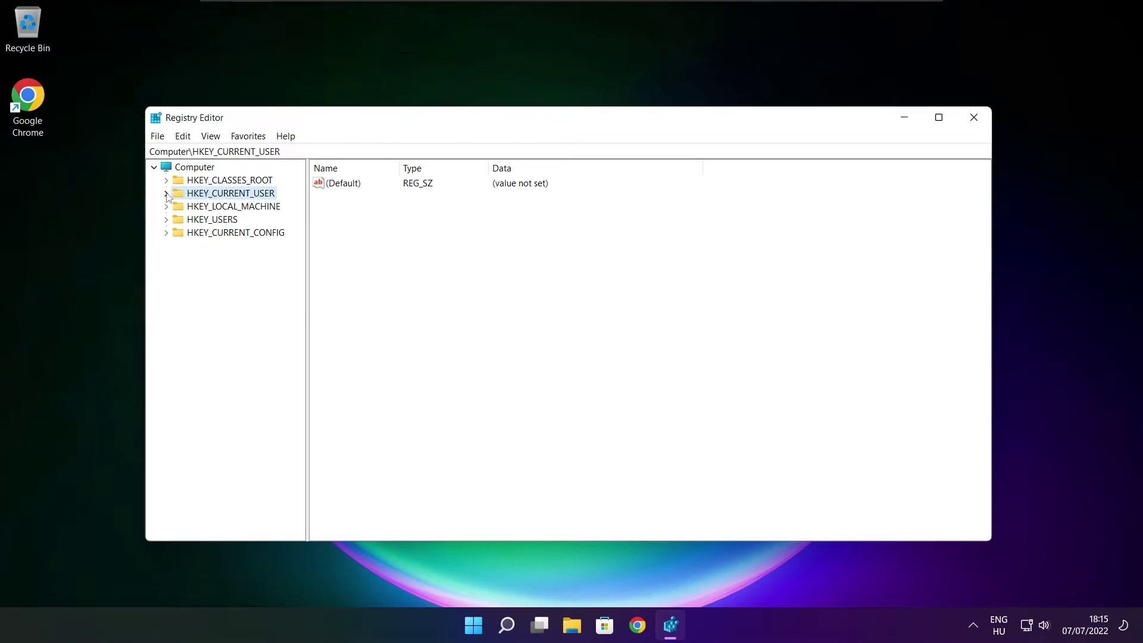
pyautogui.click(167, 194)
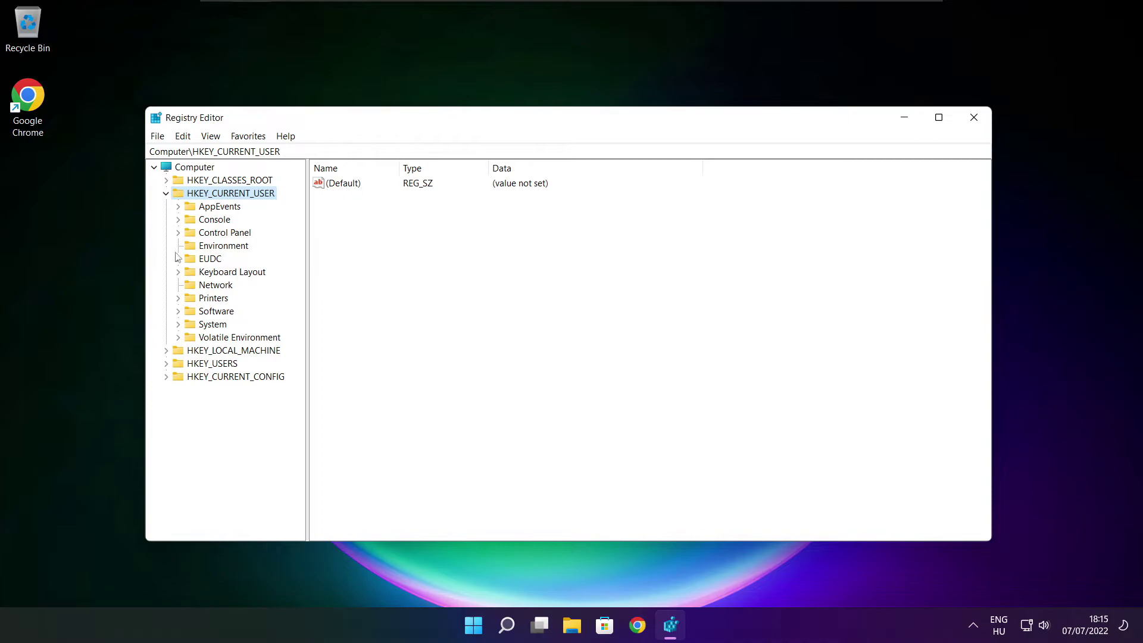
pyautogui.click(192, 326)
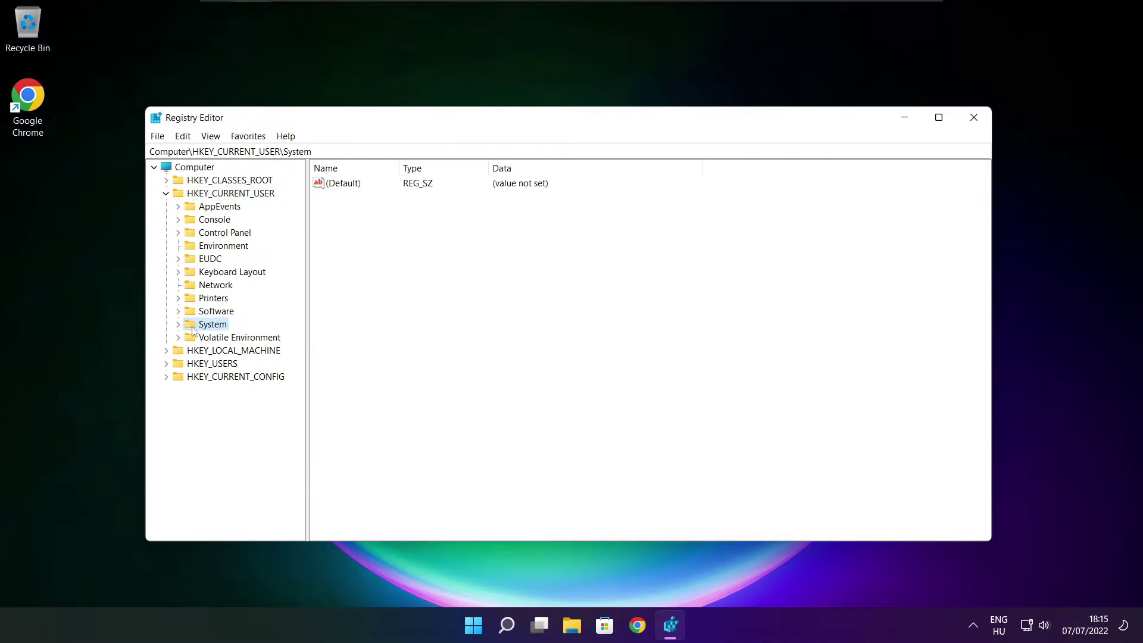
pyautogui.click(178, 325)
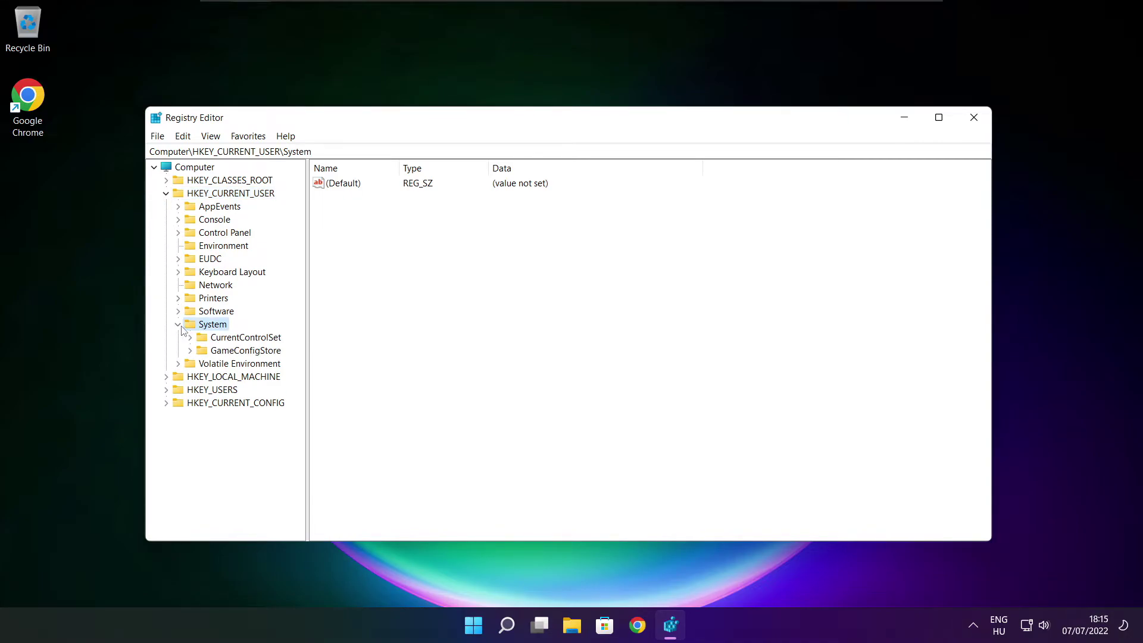
pyautogui.click(225, 352)
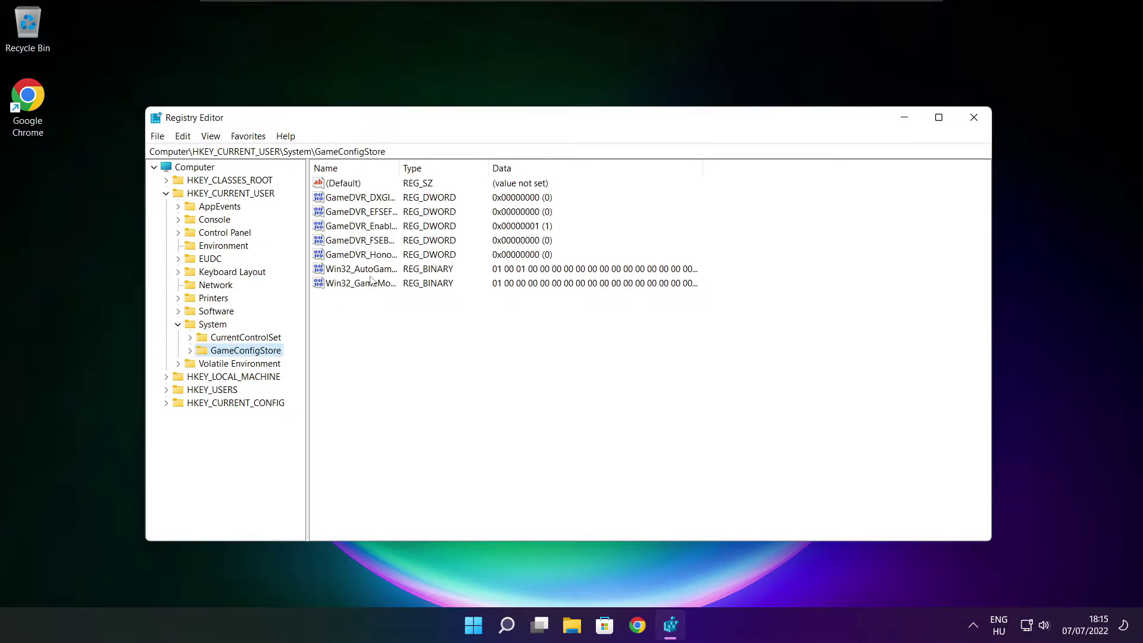
pyautogui.moveTo(400, 167); pyautogui.dragTo(501, 167)
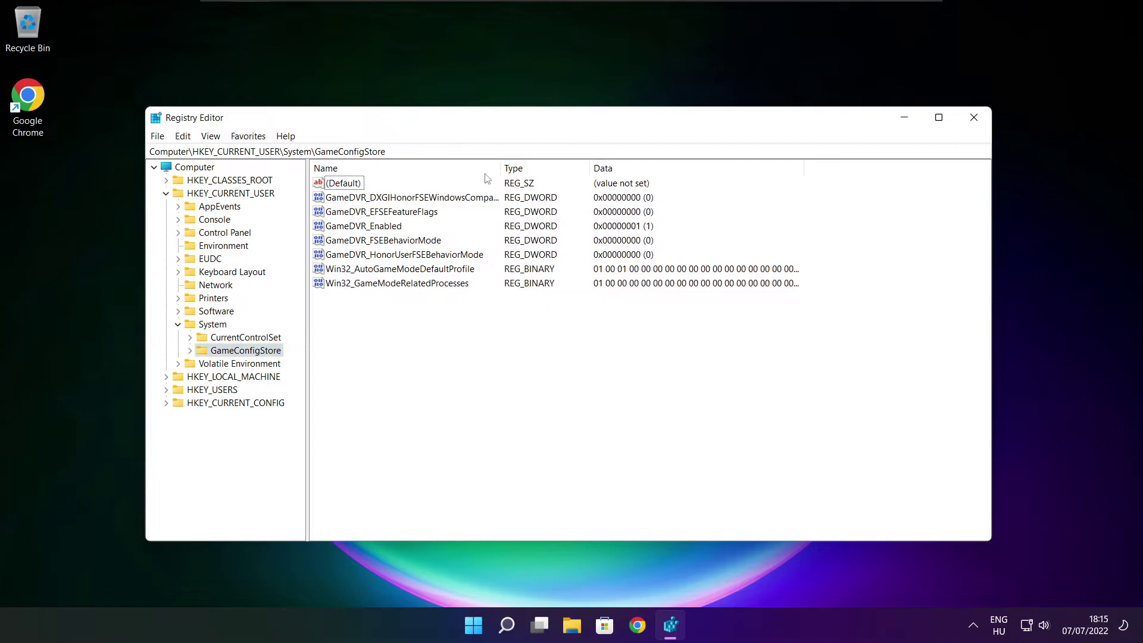
pyautogui.click(370, 229)
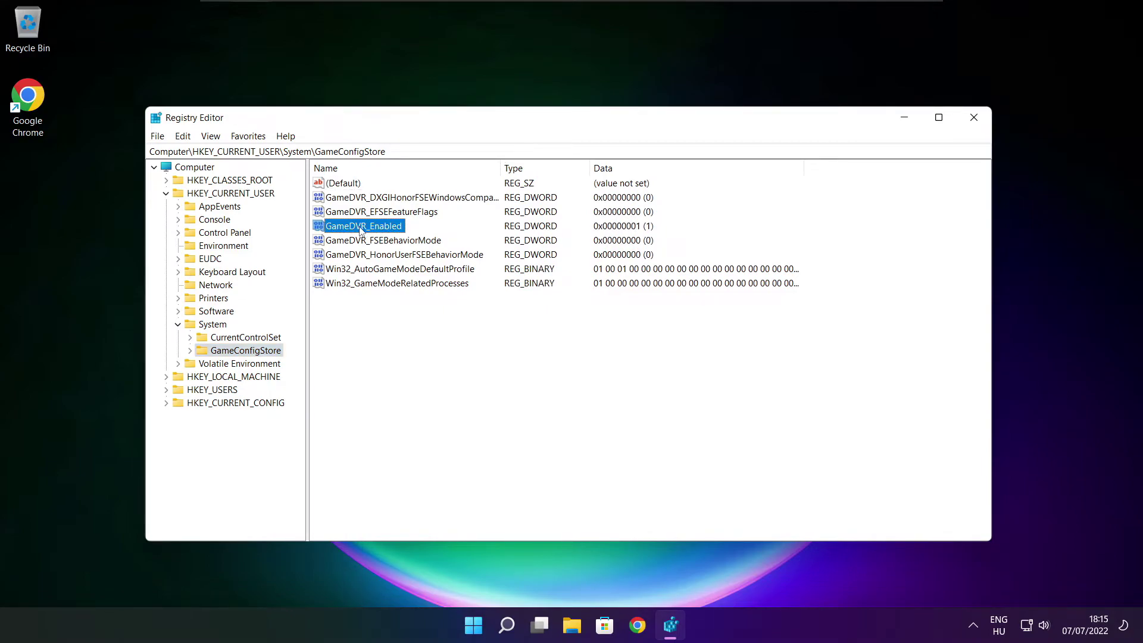
pyautogui.doubleClick(361, 231)
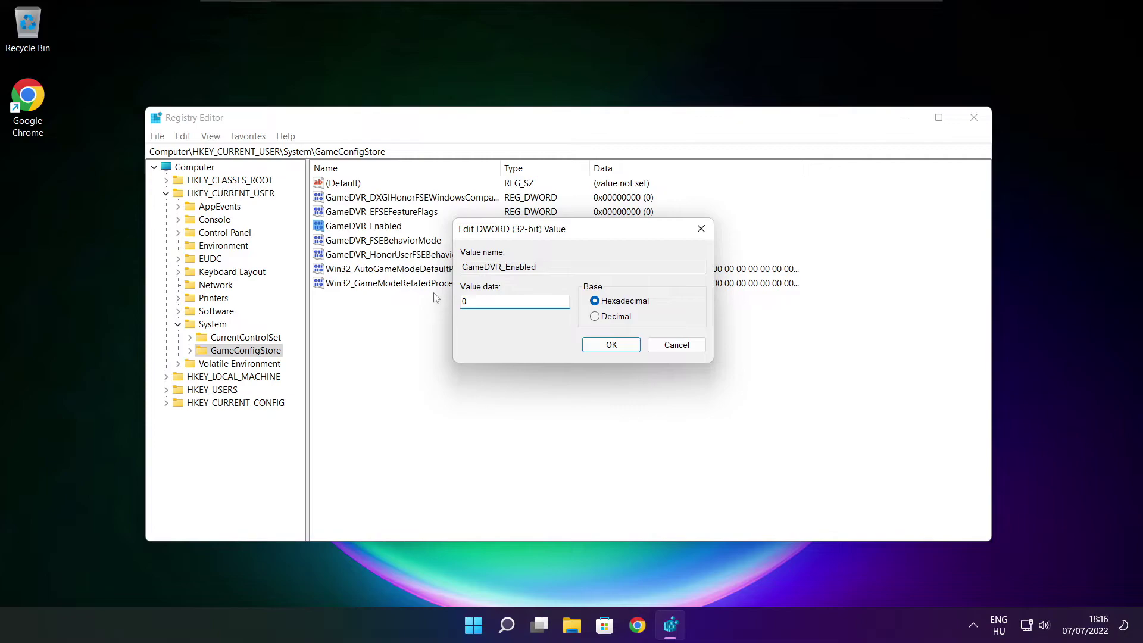
pyautogui.click(613, 347)
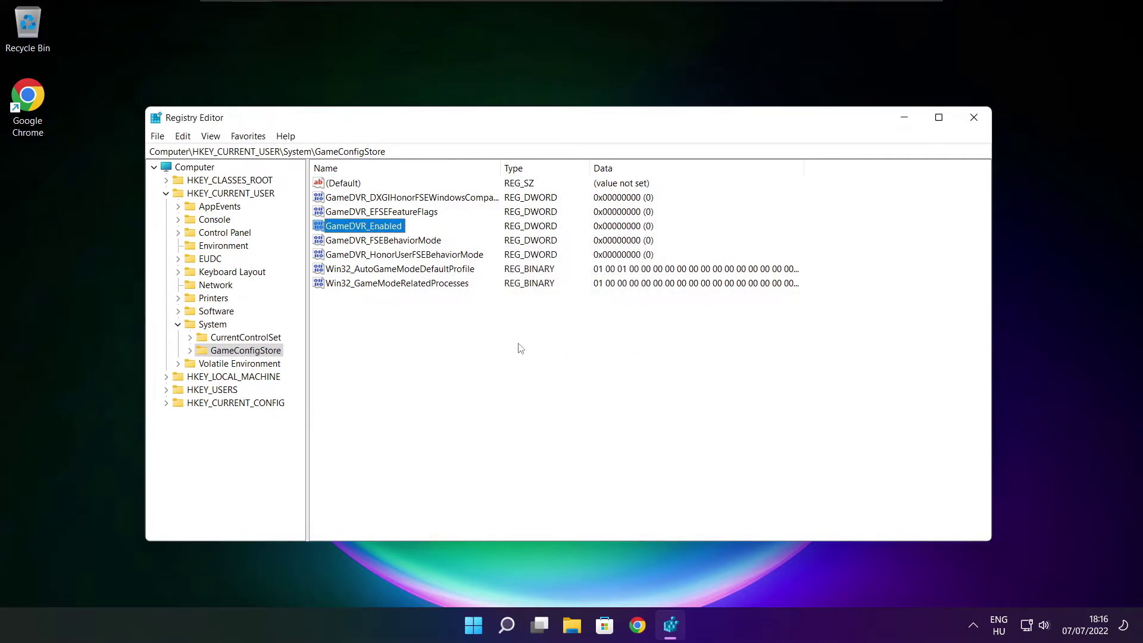
pyautogui.click(166, 194)
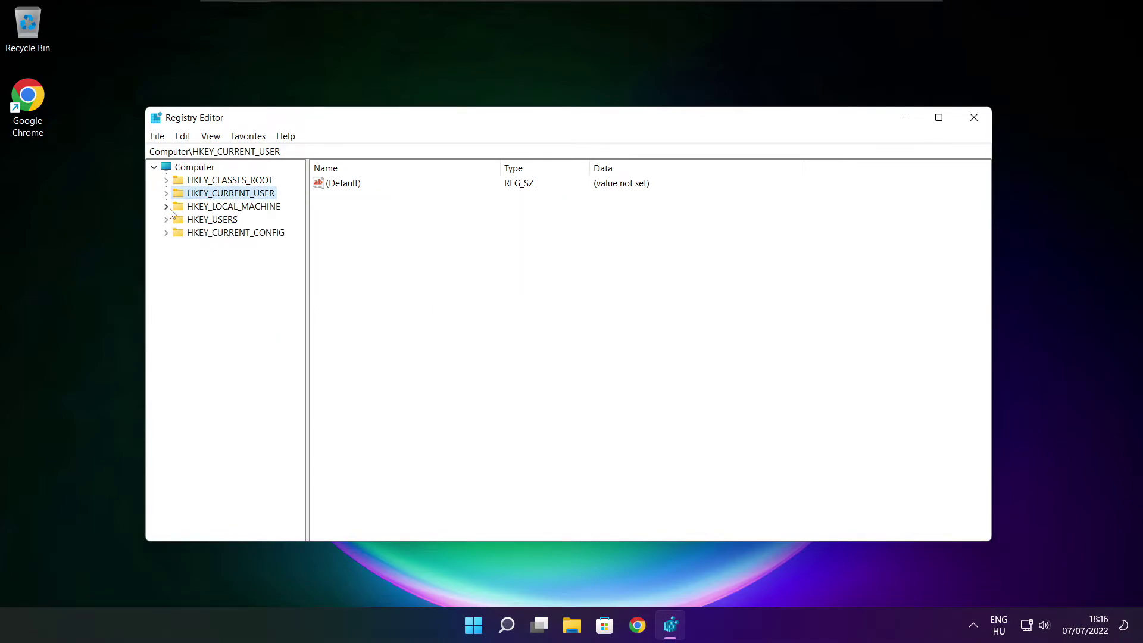
# - Expand HKEY_LOCAL_MACHINE\SOFTWARE\Microsoft in the registry key tree
pyautogui.click(200, 209)
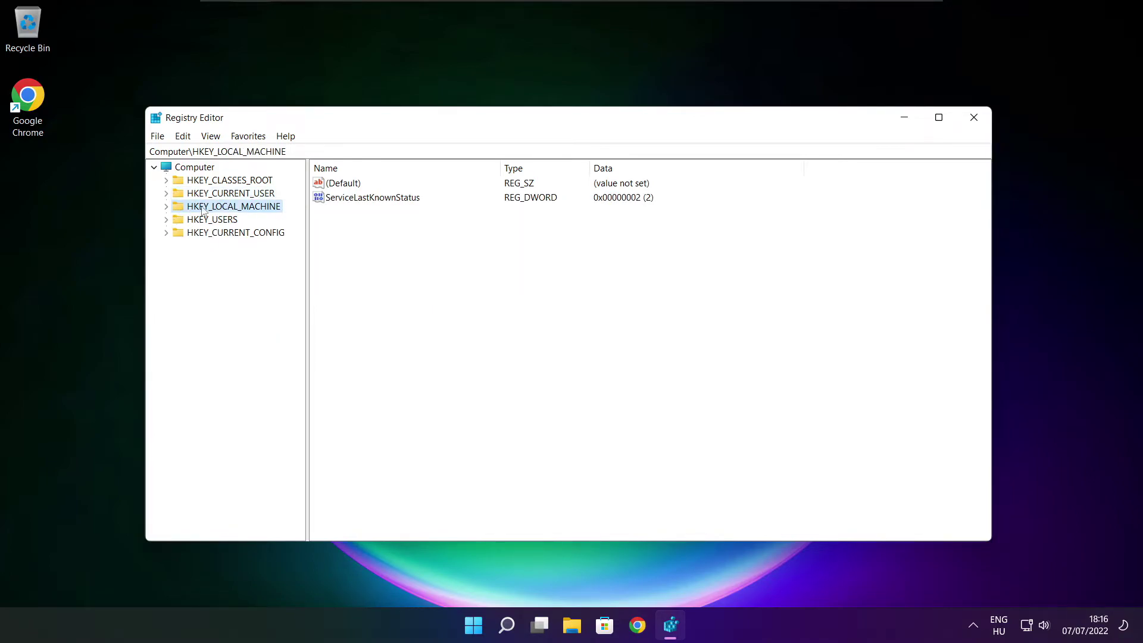
pyautogui.click(167, 207)
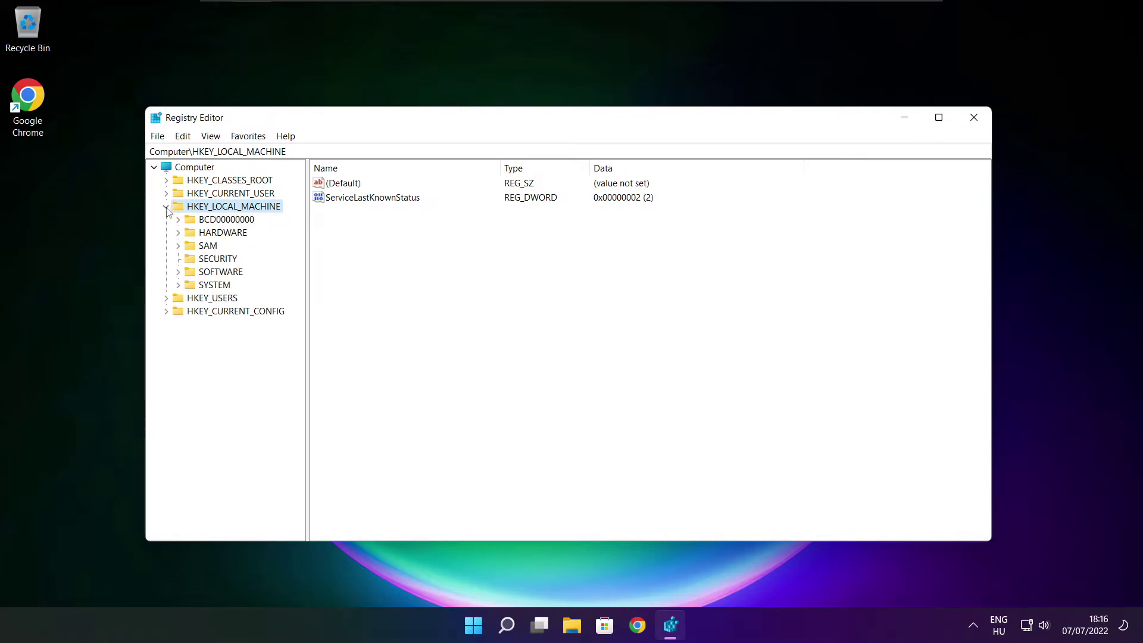
pyautogui.click(202, 273)
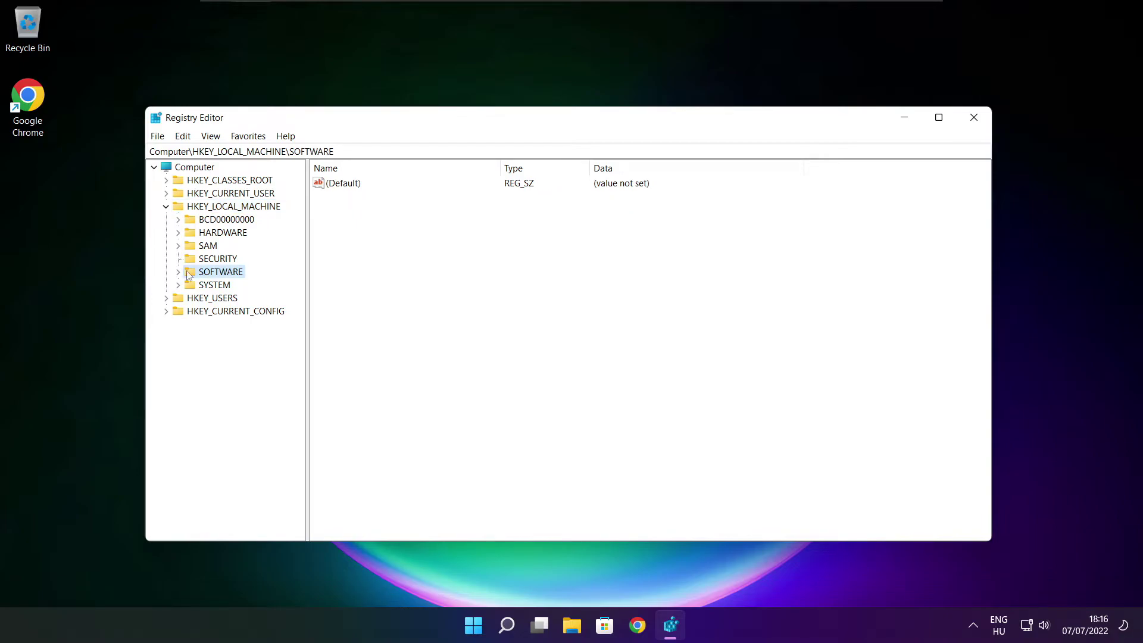
pyautogui.click(178, 272)
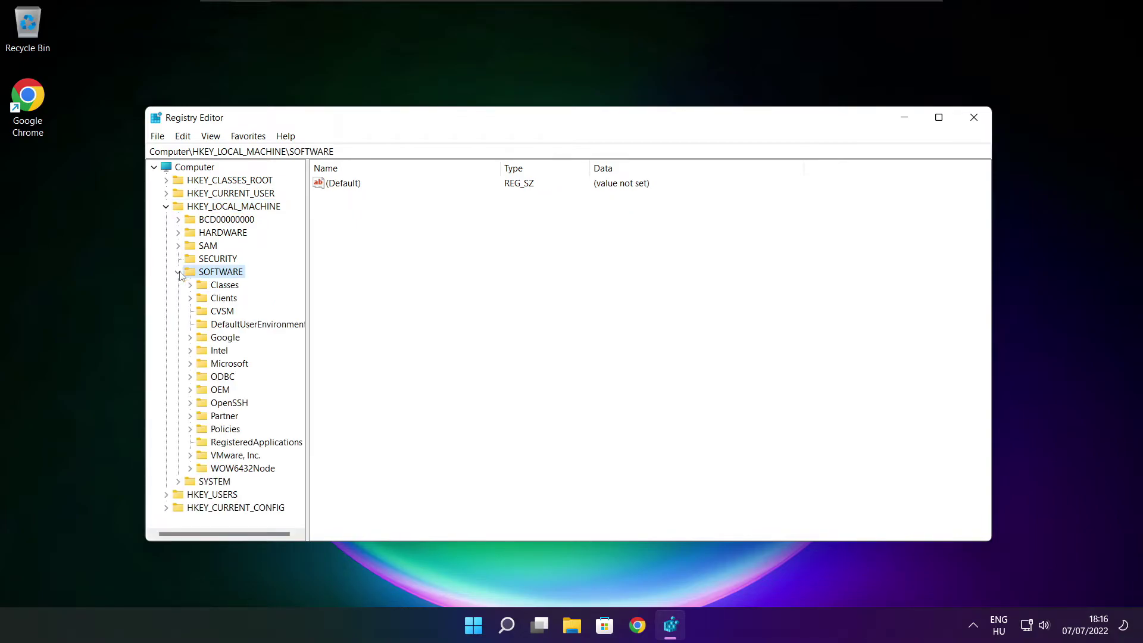
pyautogui.click(202, 365)
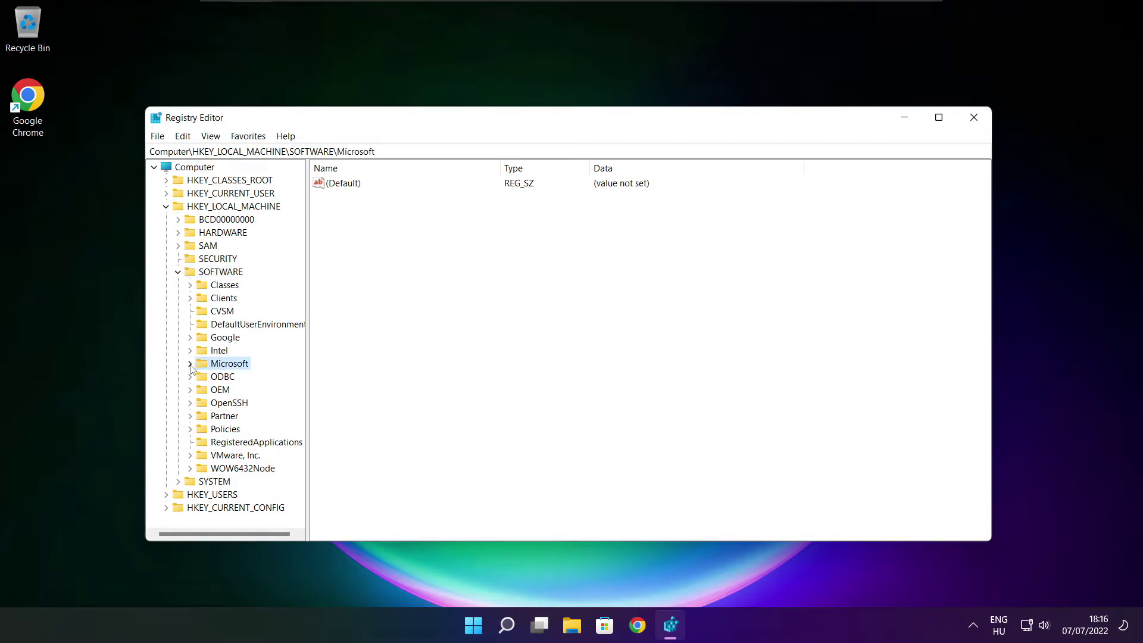
pyautogui.click(191, 365)
pyautogui.scroll(-20, 234, 357)
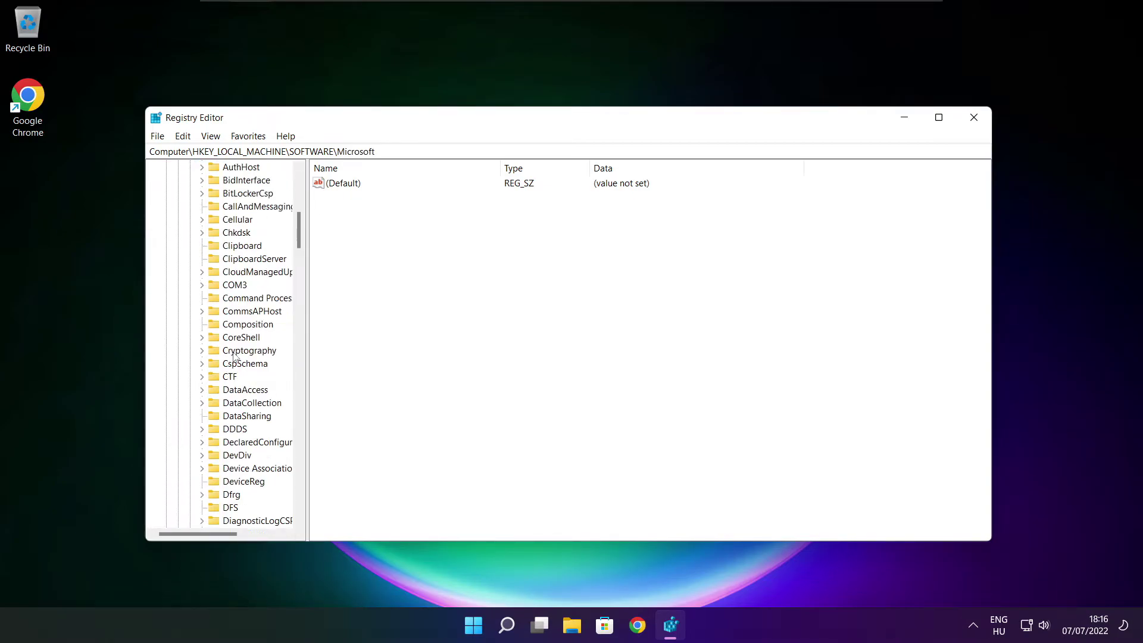
pyautogui.scroll(-20, 234, 358)
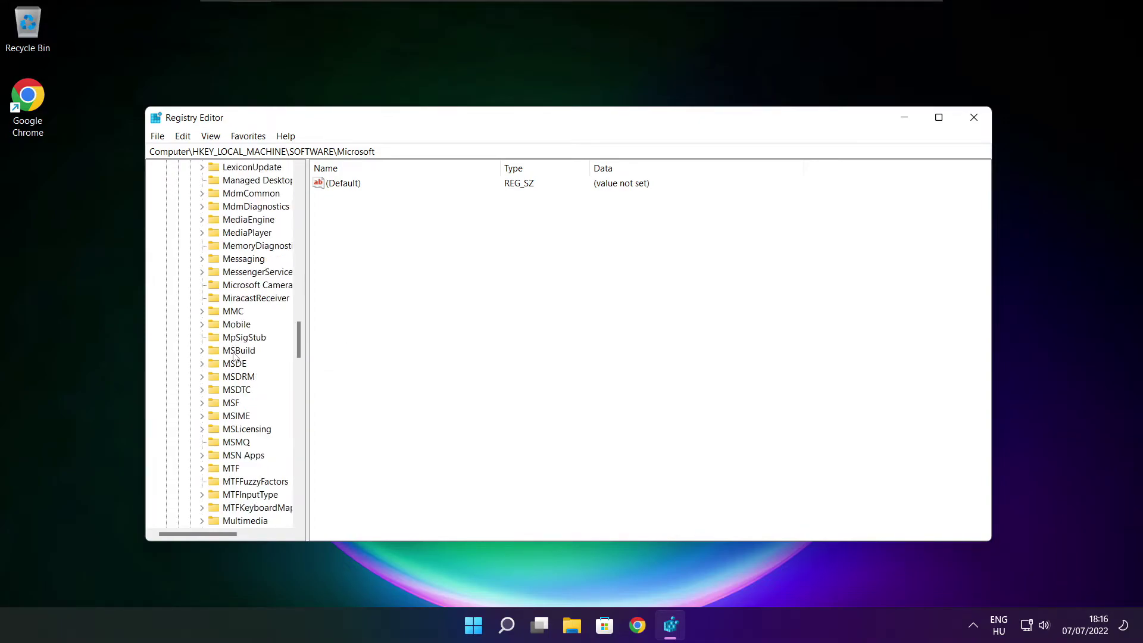
pyautogui.scroll(-1, 233, 356)
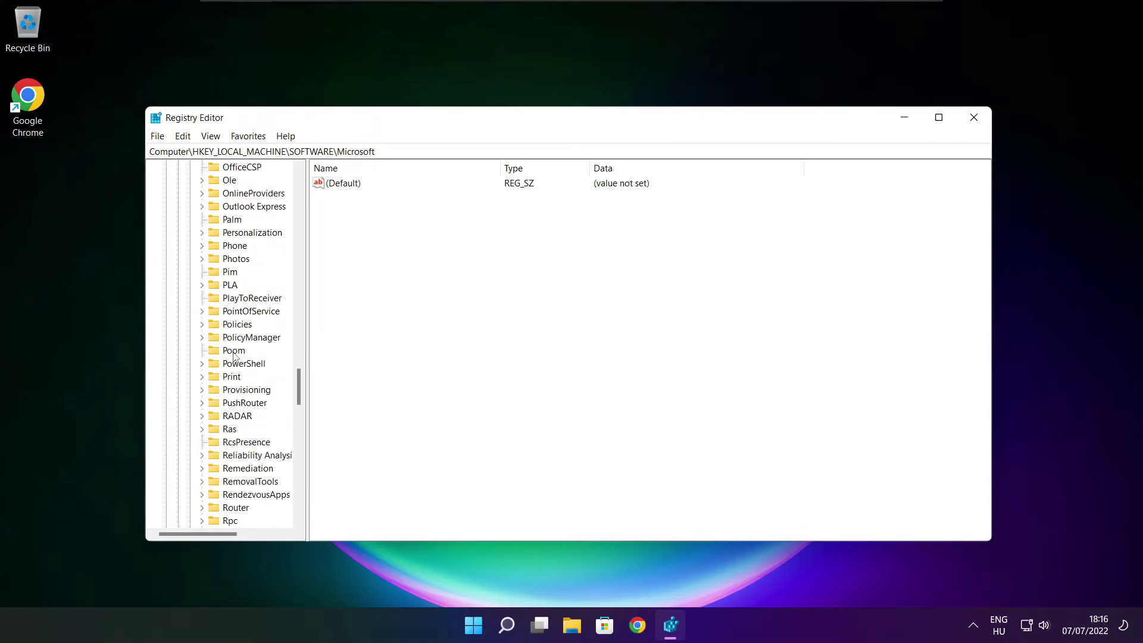
pyautogui.scroll(-1, 234, 356)
pyautogui.scroll(1, 235, 335)
# - Navigate to PolicyManager\default\ApplicationManagement\AllowGameDVR, widening the key tree
pyautogui.click(237, 338)
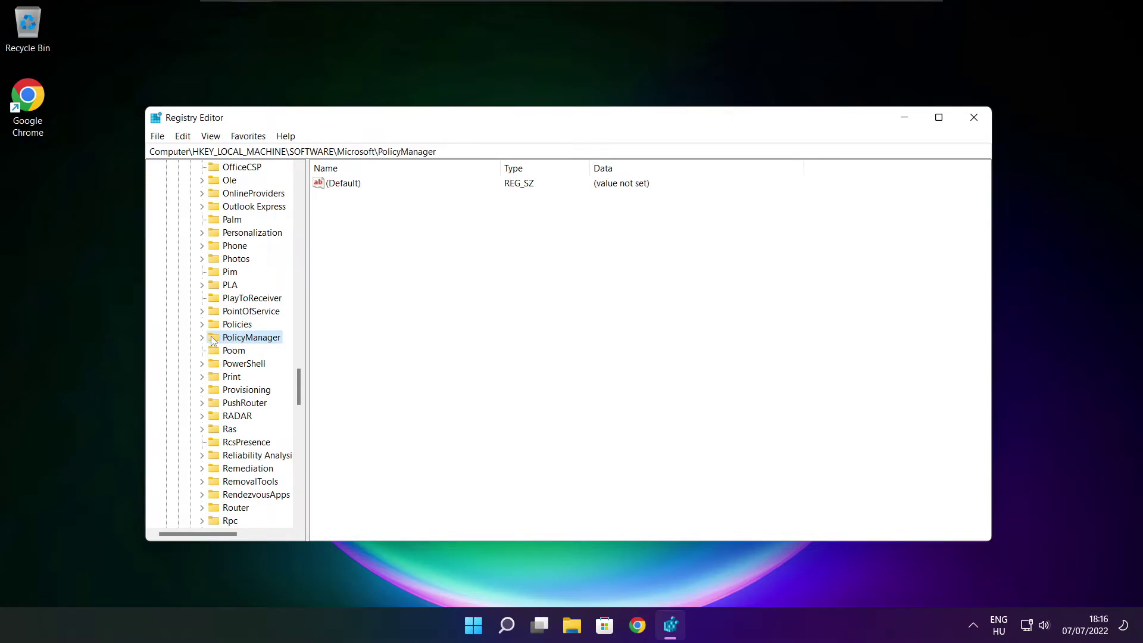
pyautogui.click(202, 338)
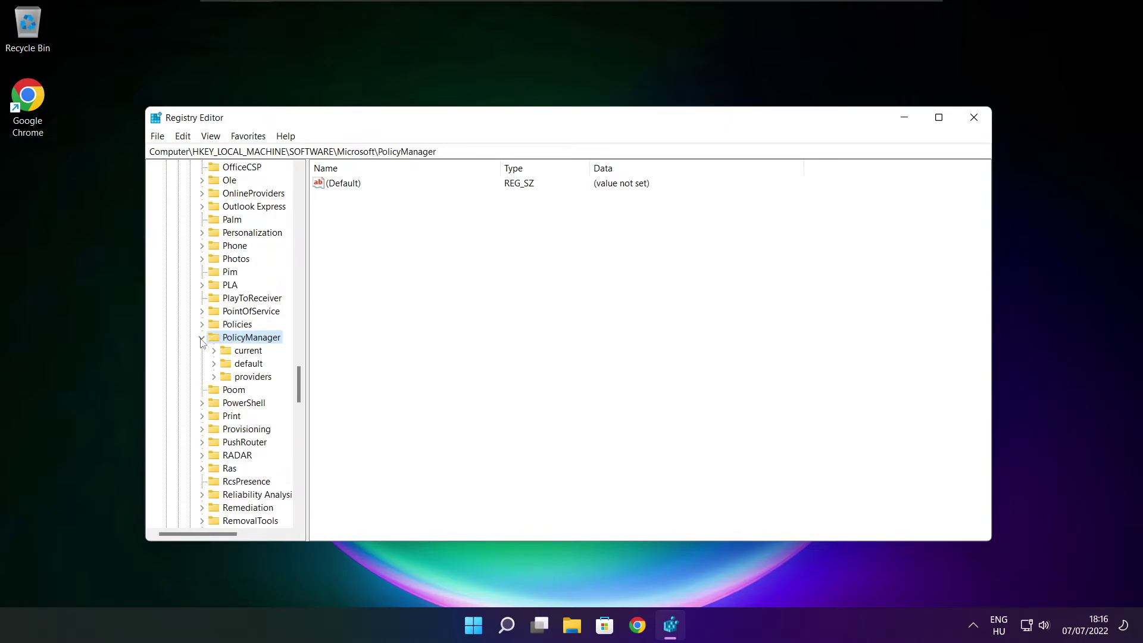
pyautogui.click(246, 368)
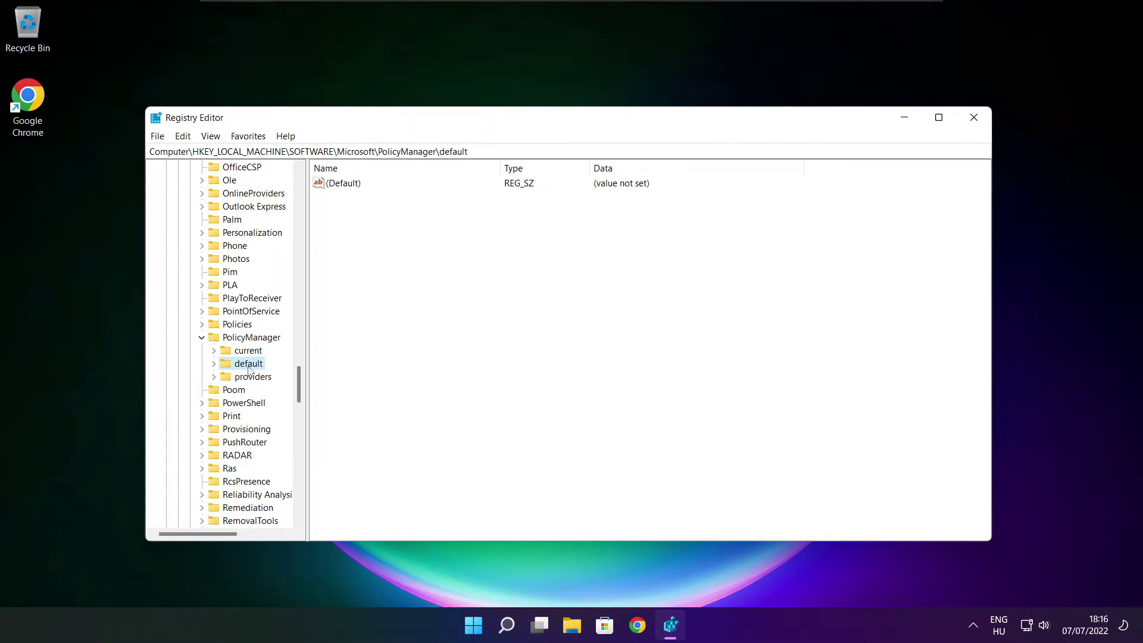
pyautogui.click(213, 364)
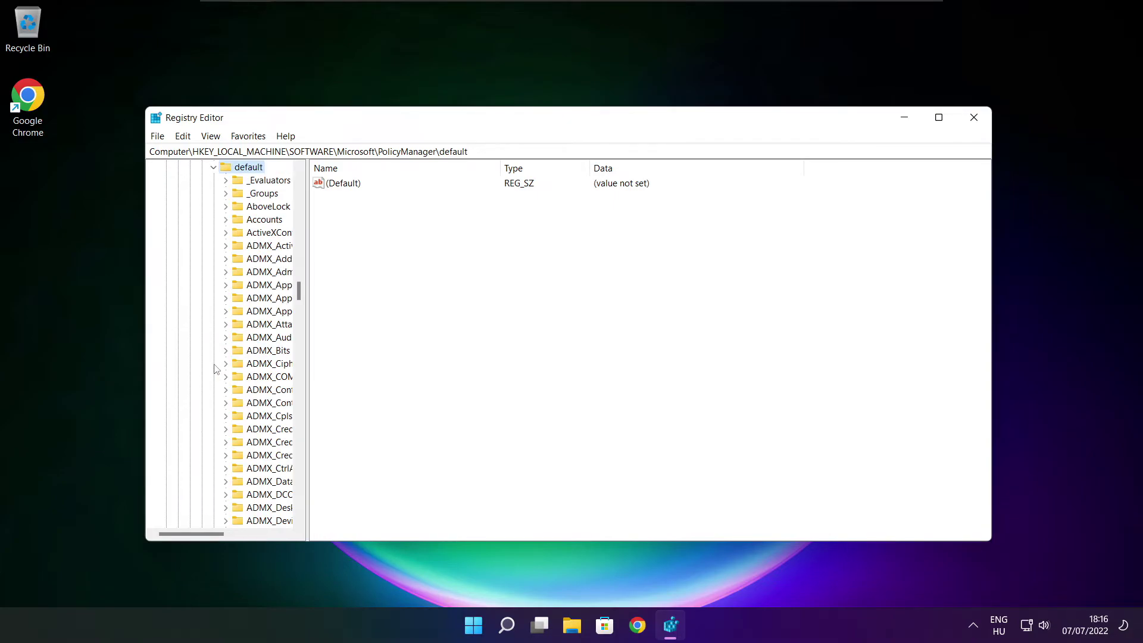
pyautogui.scroll(-20, 265, 264)
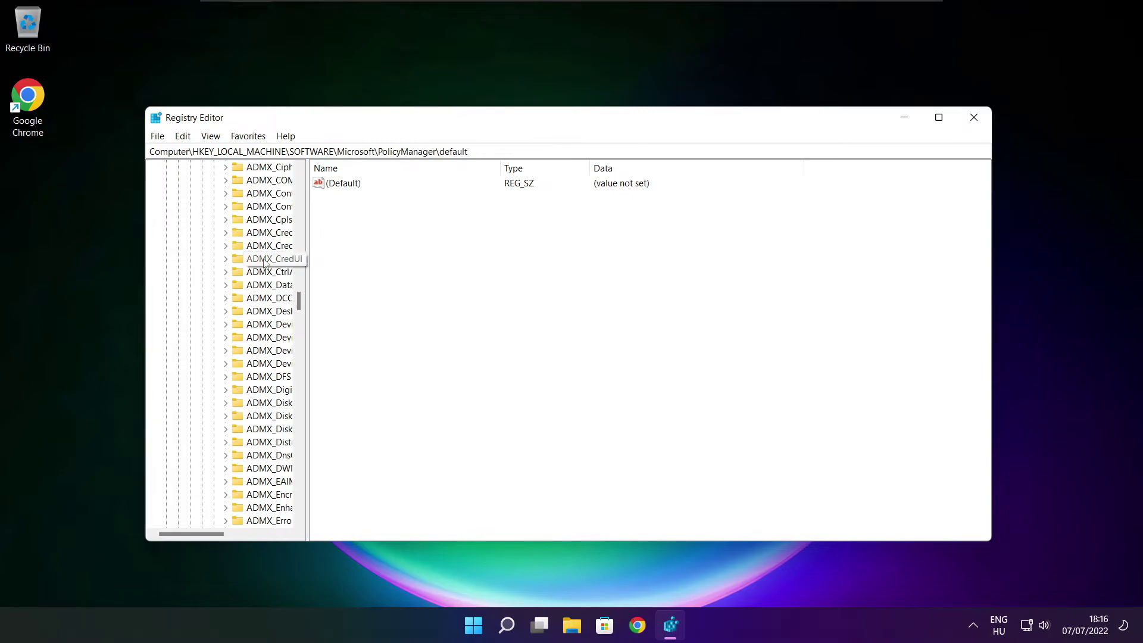
pyautogui.scroll(-10, 265, 263)
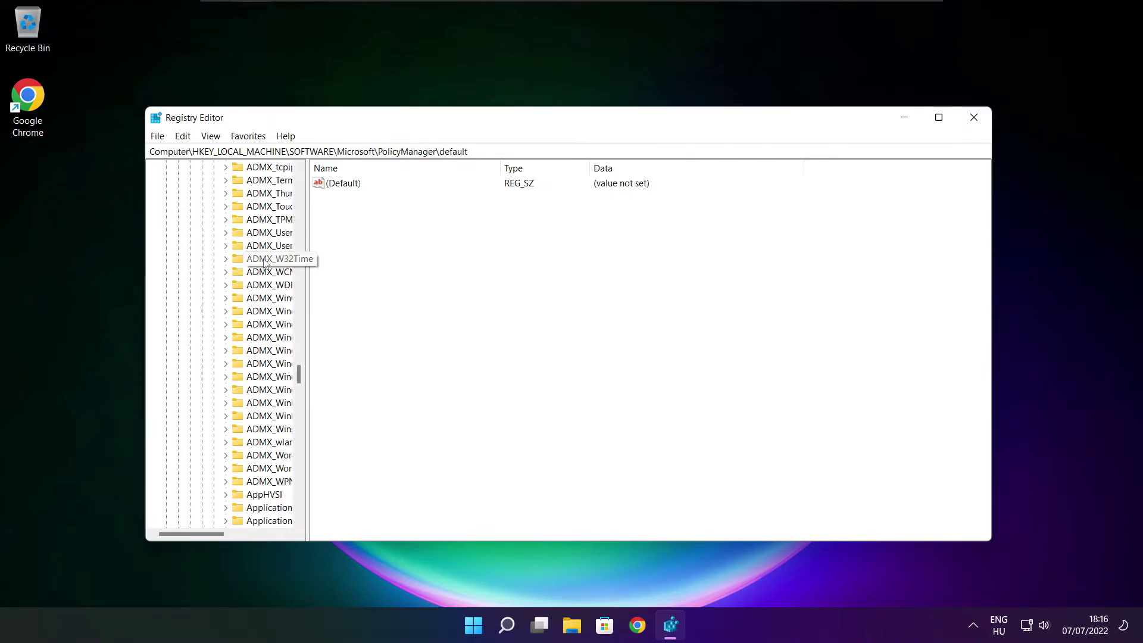
pyautogui.moveTo(306, 260); pyautogui.dragTo(378, 261)
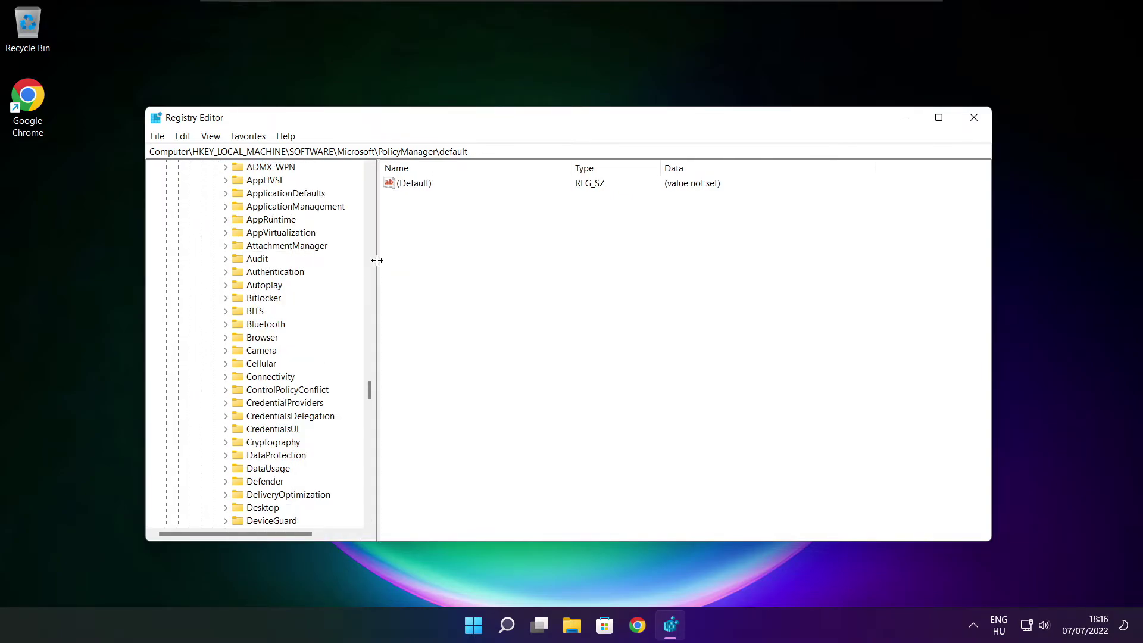
pyautogui.scroll(1, 345, 262)
pyautogui.click(293, 246)
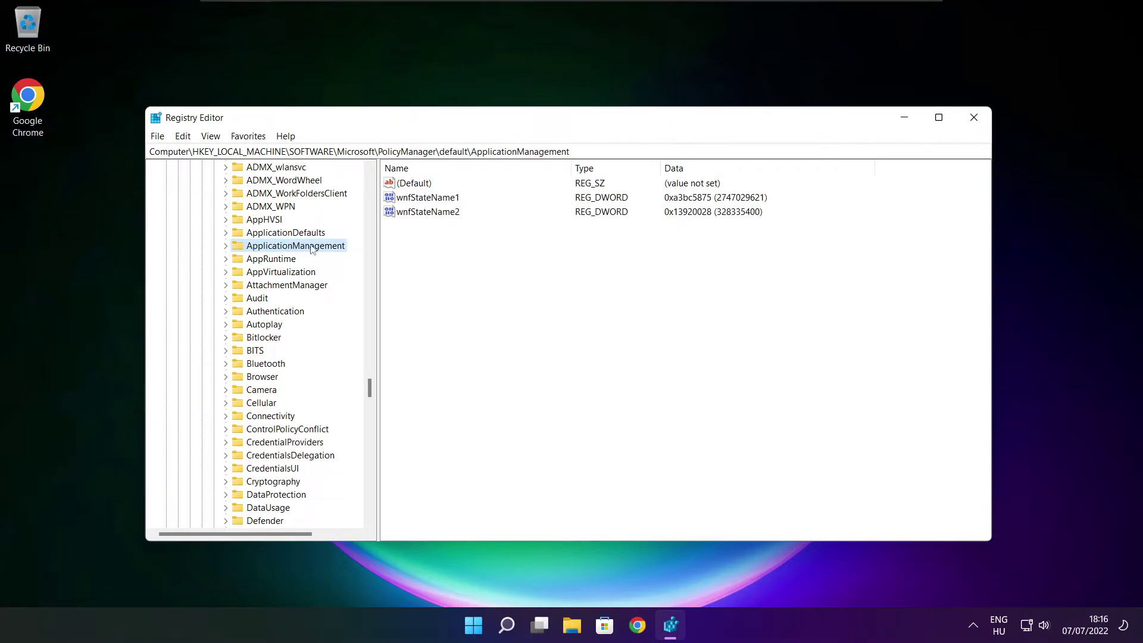
pyautogui.click(226, 246)
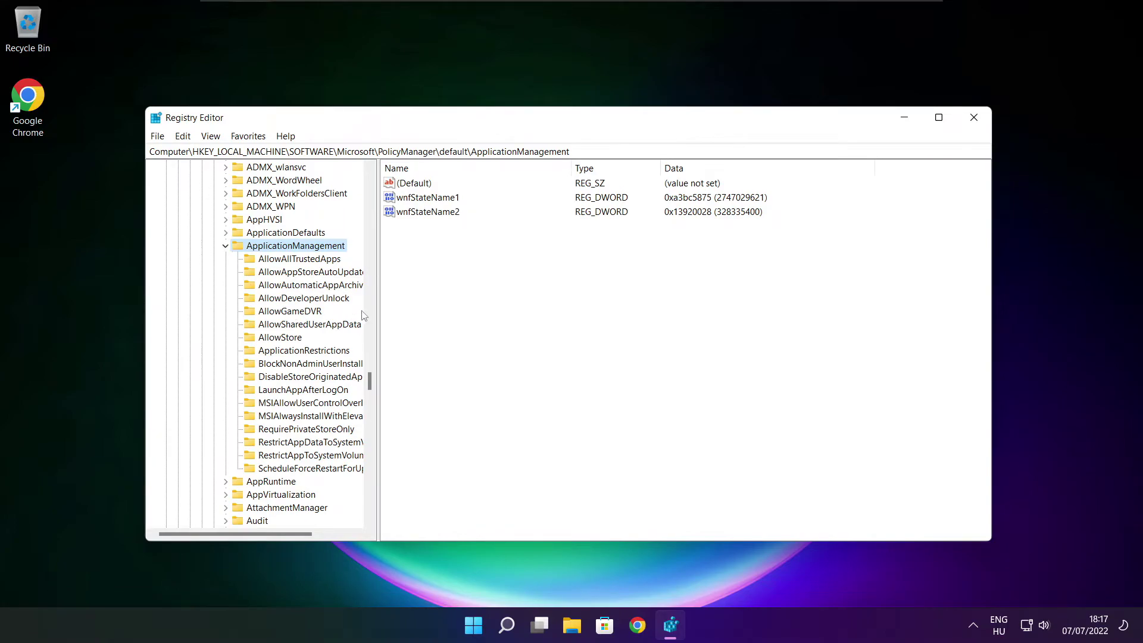
pyautogui.moveTo(378, 301); pyautogui.dragTo(390, 301)
pyautogui.click(270, 315)
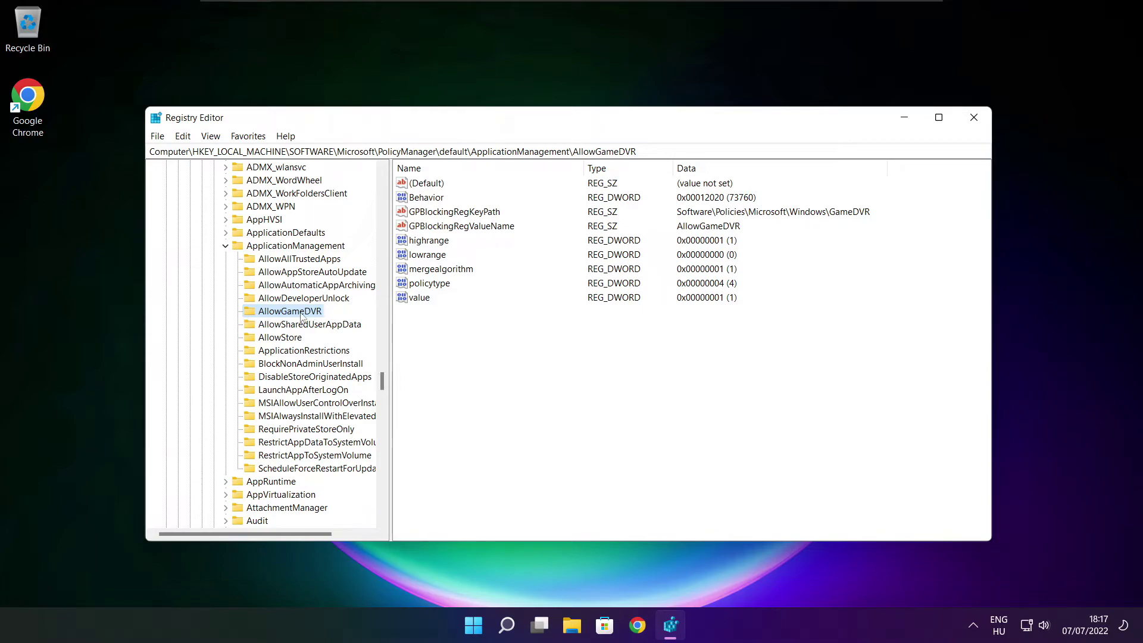
# - Set AllowGameDVR's value entry to 0 and close Registry Editor
pyautogui.click(421, 300)
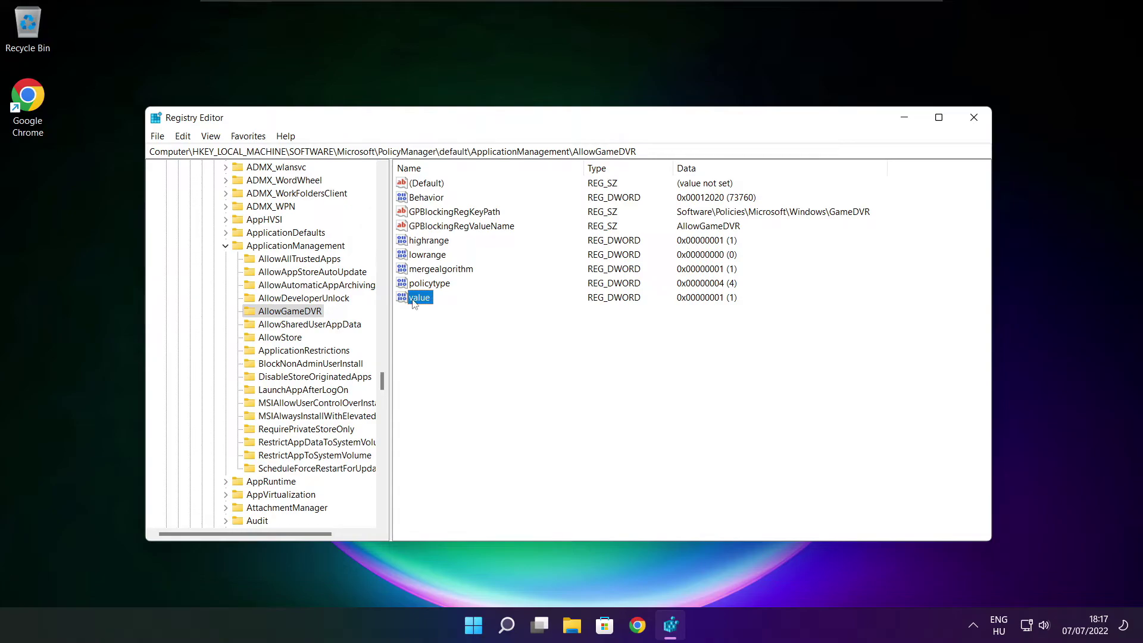
pyautogui.doubleClick(426, 299)
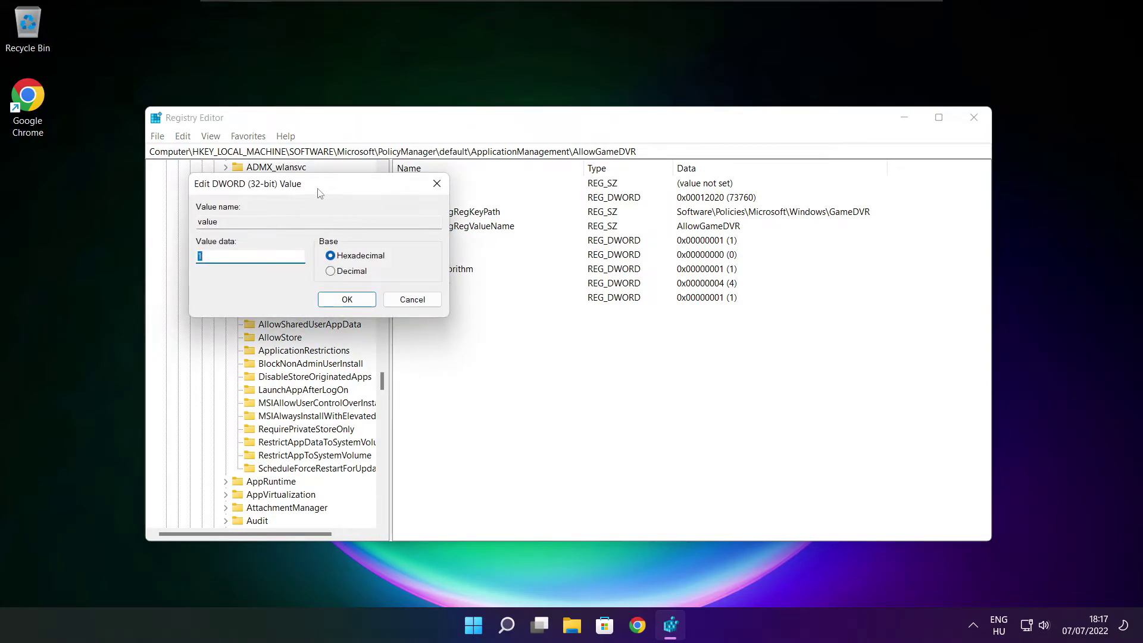
pyautogui.moveTo(320, 194); pyautogui.dragTo(579, 238)
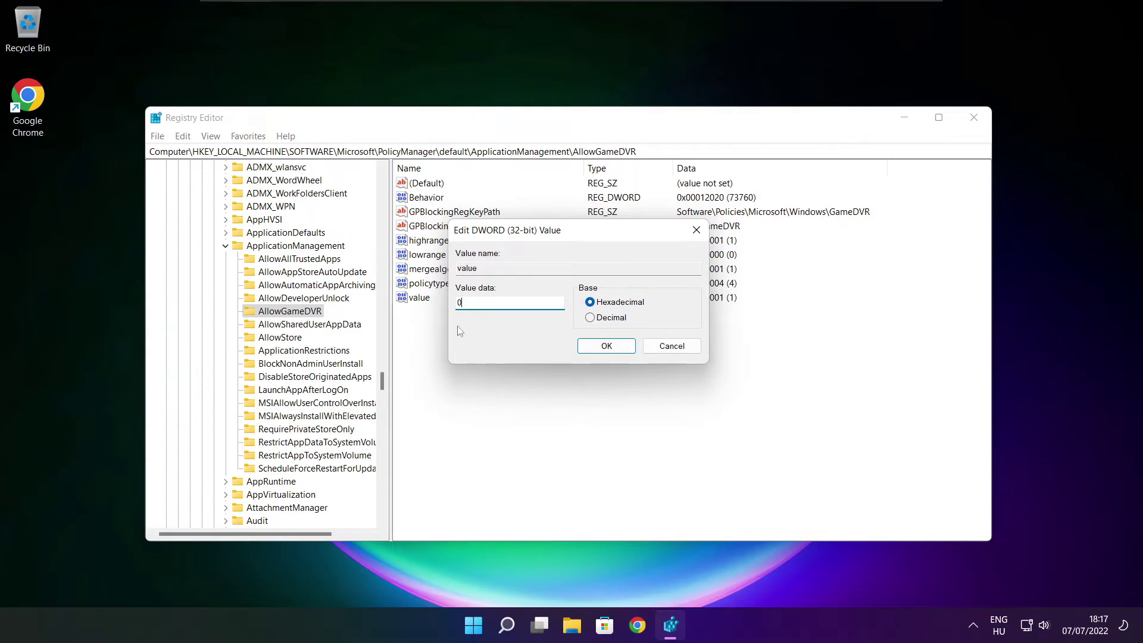
pyautogui.click(606, 346)
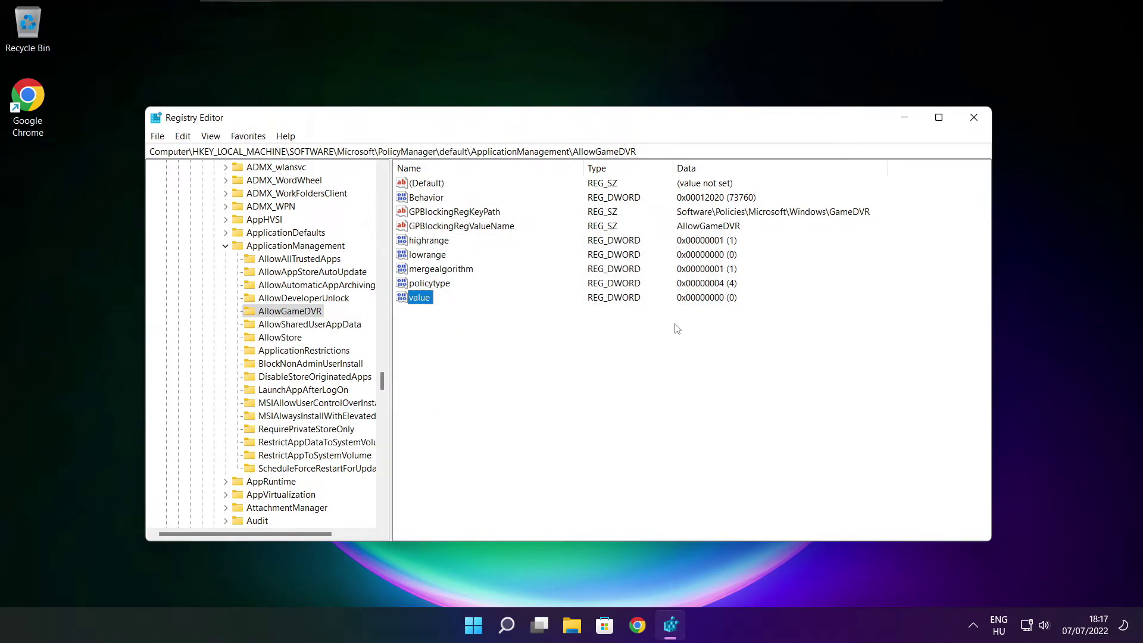
pyautogui.click(975, 118)
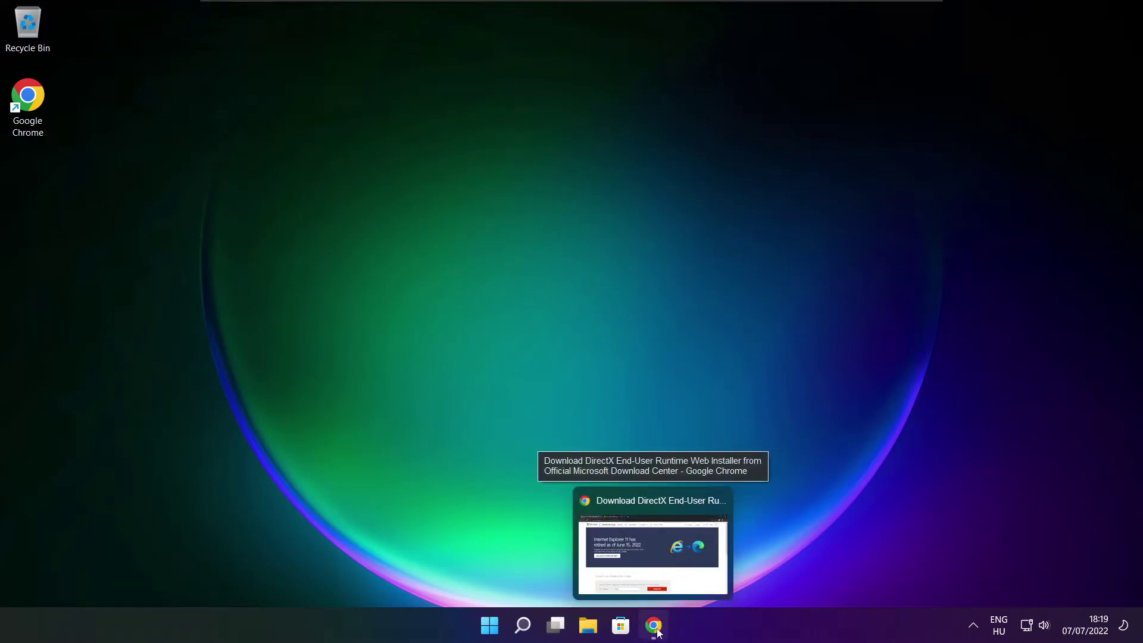
# - Download dxwebsetup.exe, the DirectX End-User Runtime Web Installer, from the Download Center page in Chrome
pyautogui.click(653, 625)
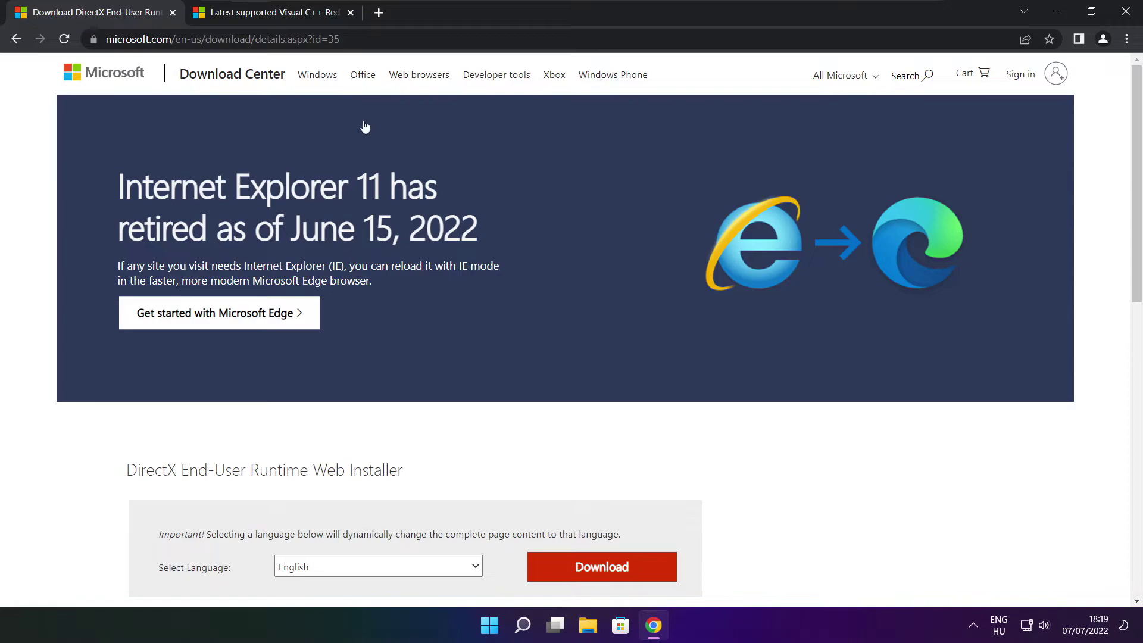
pyautogui.moveTo(345, 39)
pyautogui.mouseDown()
pyautogui.moveTo(105, 39)
pyautogui.moveTo(344, 38)
pyautogui.mouseUp()
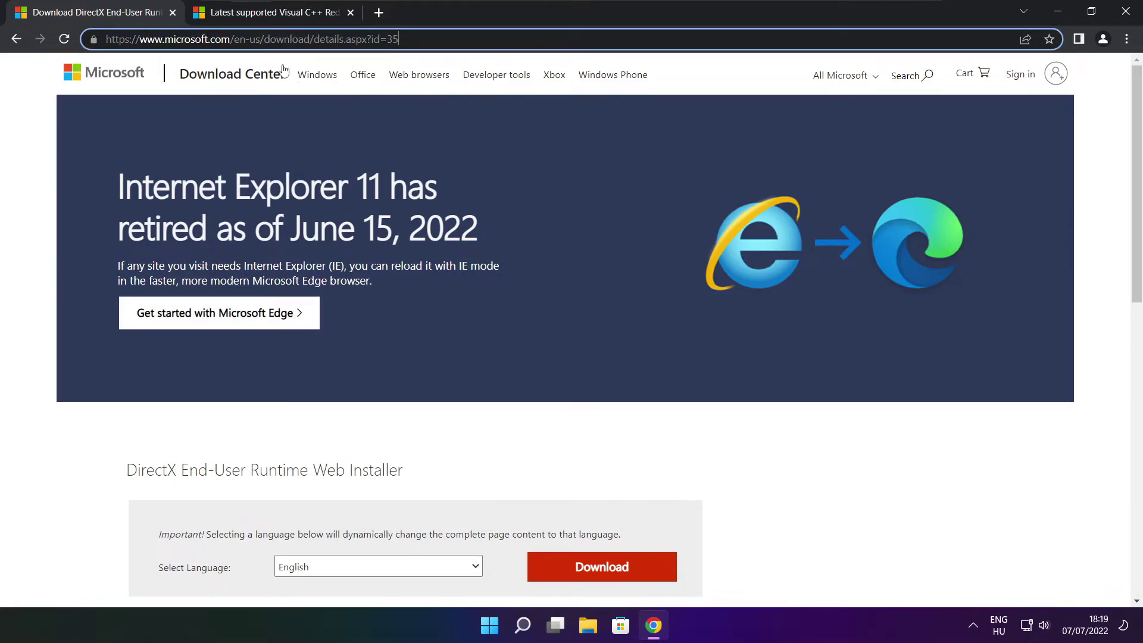
pyautogui.click(411, 429)
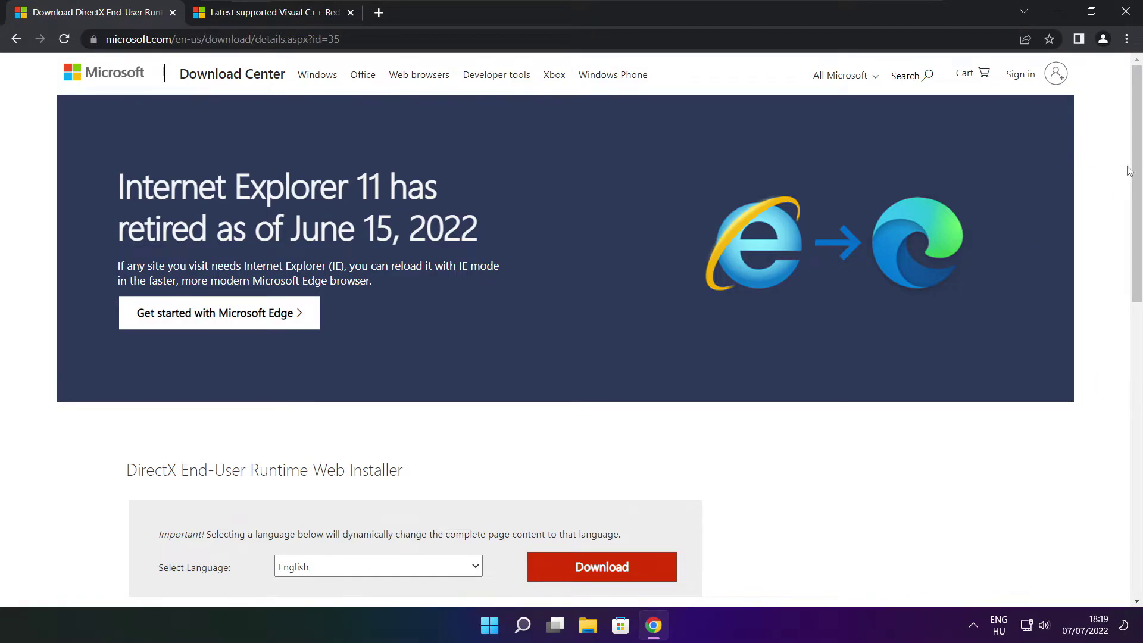
pyautogui.scroll(-4, 1041, 273)
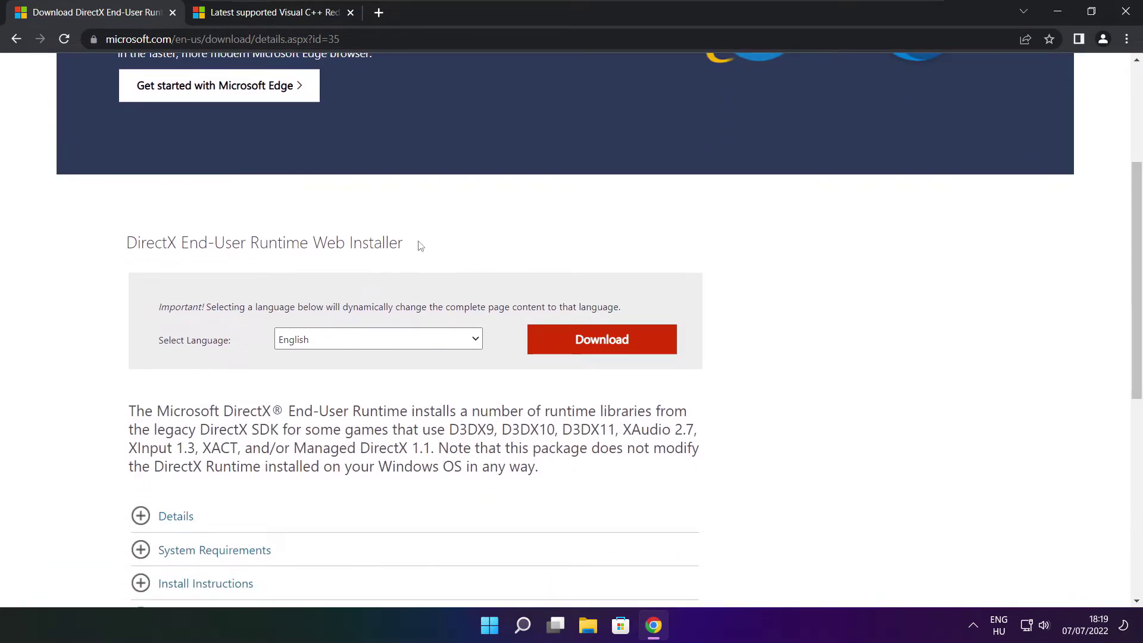
pyautogui.moveTo(421, 245); pyautogui.dragTo(97, 250)
pyautogui.click(455, 252)
pyautogui.click(606, 343)
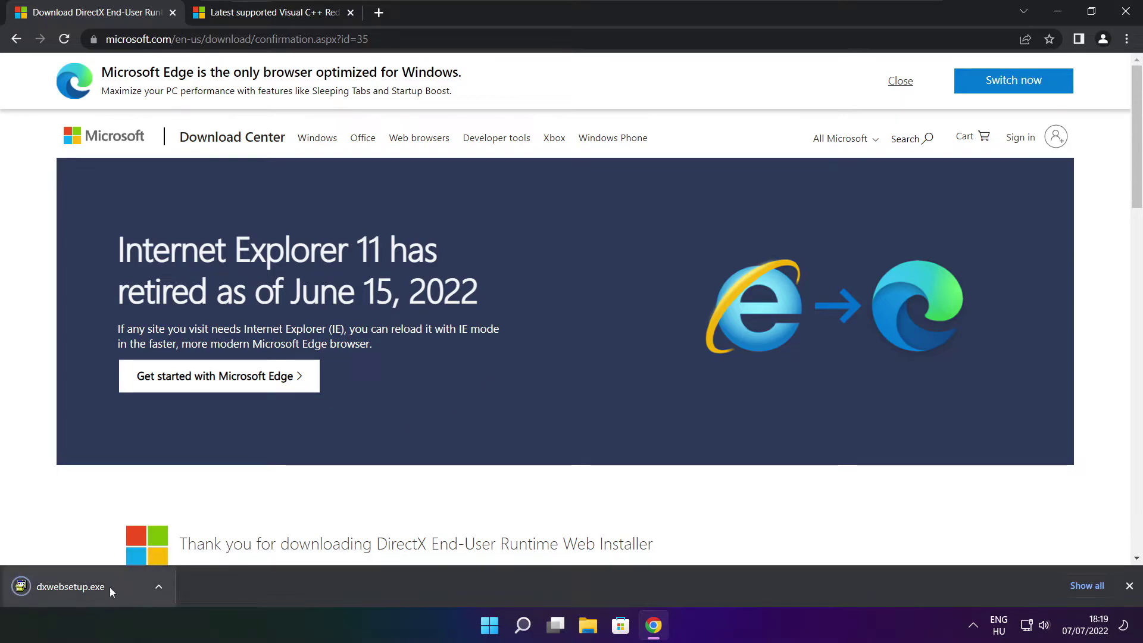
# - Launch dxwebsetup.exe and accept the DirectX licence agreement
pyautogui.click(107, 587)
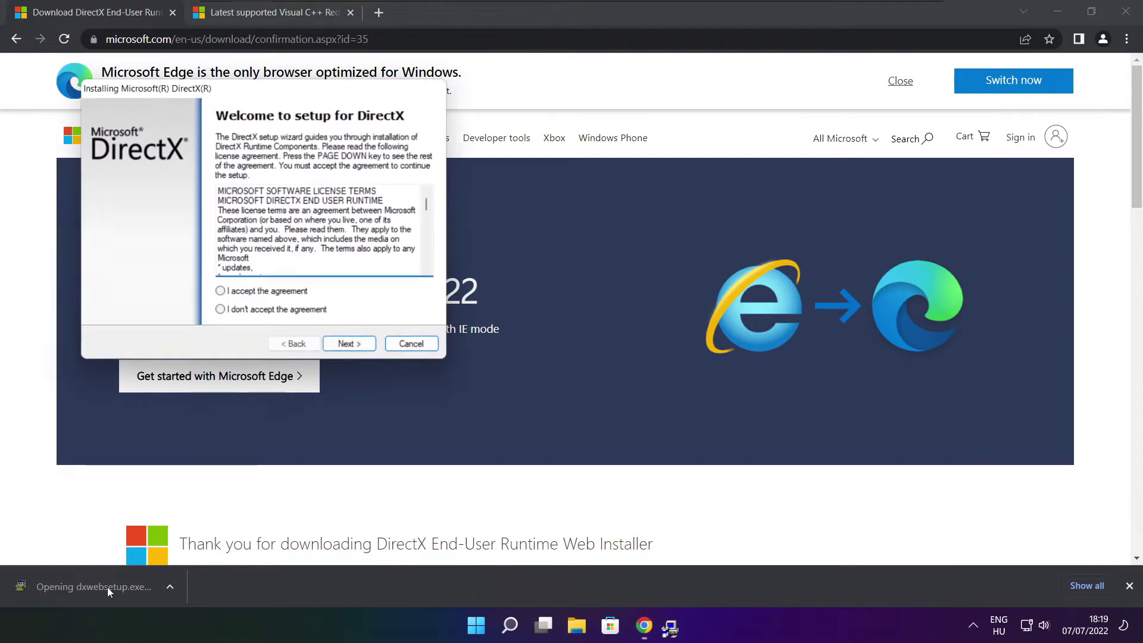
pyautogui.moveTo(241, 91); pyautogui.dragTo(543, 171)
pyautogui.scroll(-1, 734, 296)
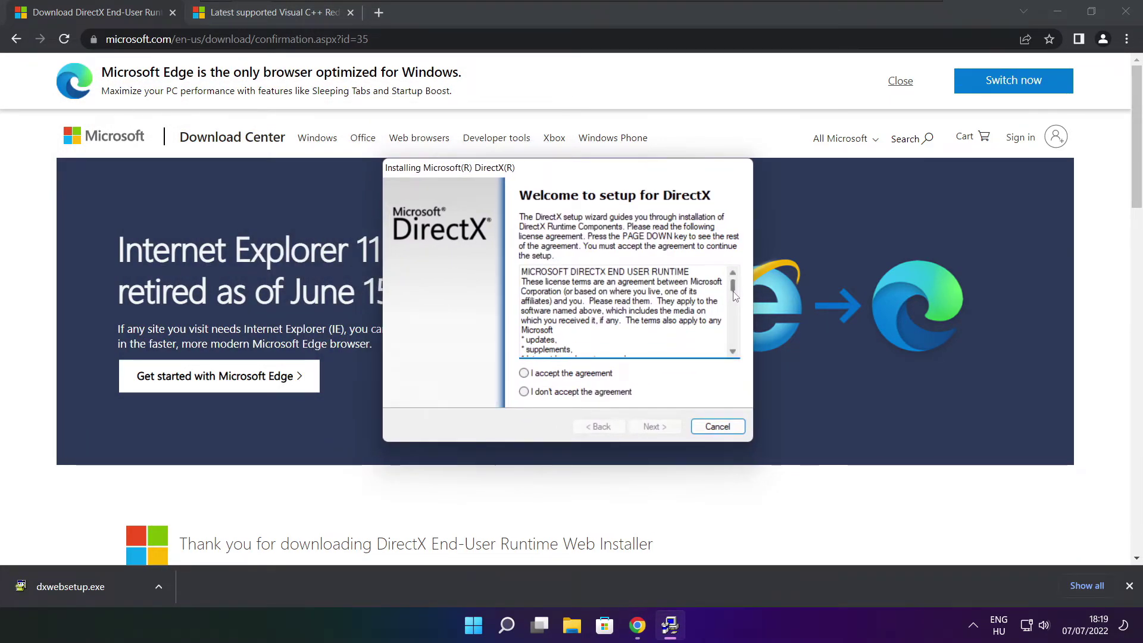
pyautogui.moveTo(734, 294); pyautogui.dragTo(731, 342)
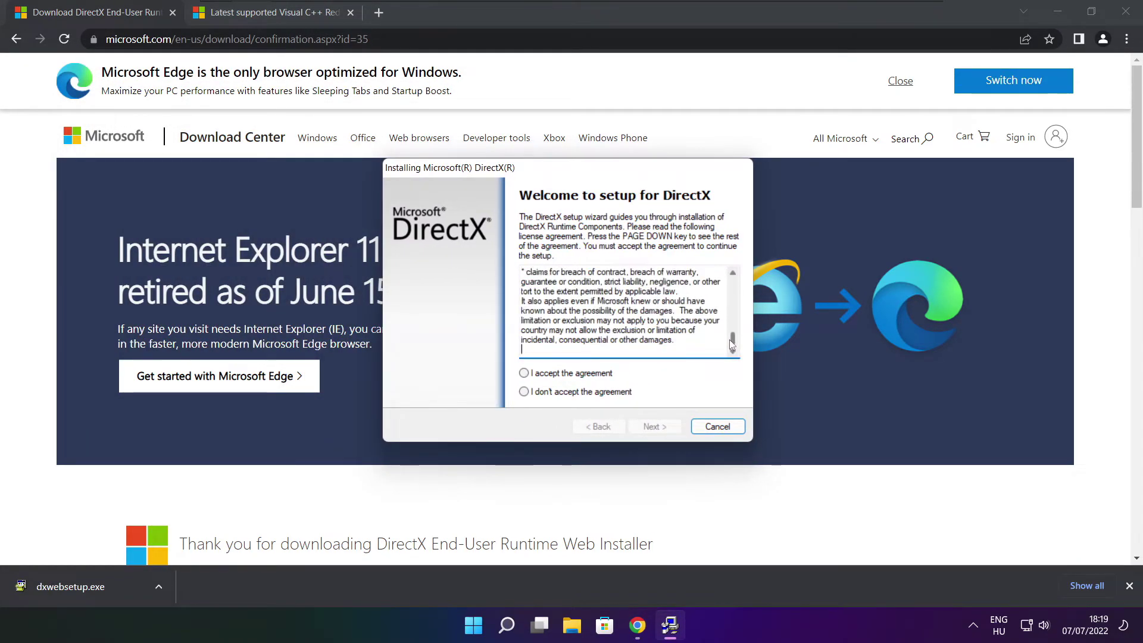
pyautogui.click(533, 375)
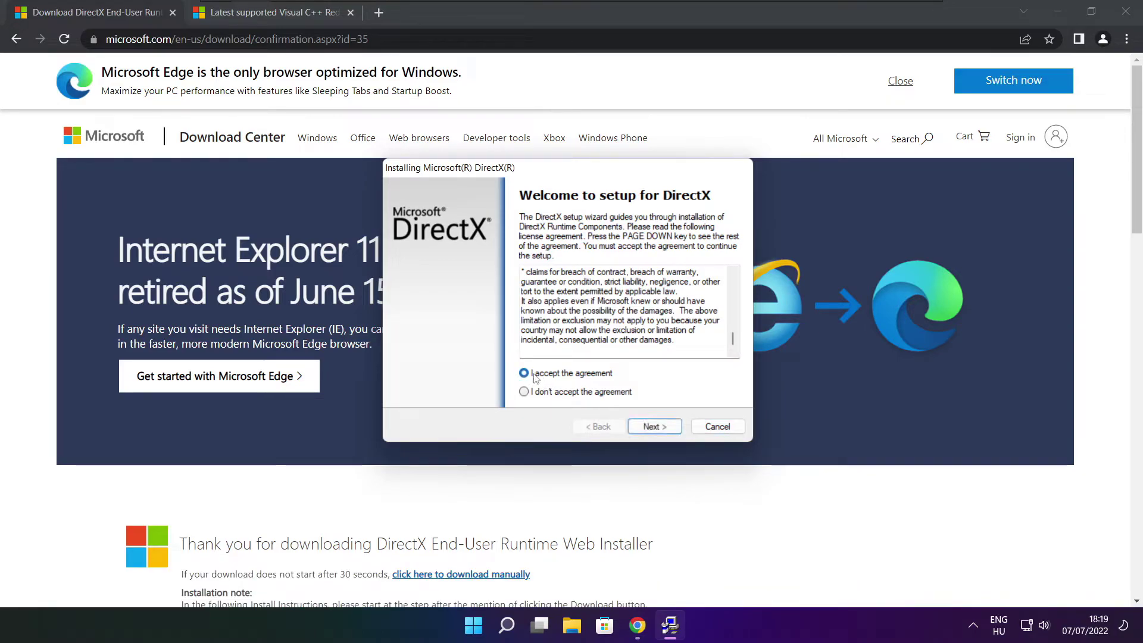
pyautogui.click(654, 428)
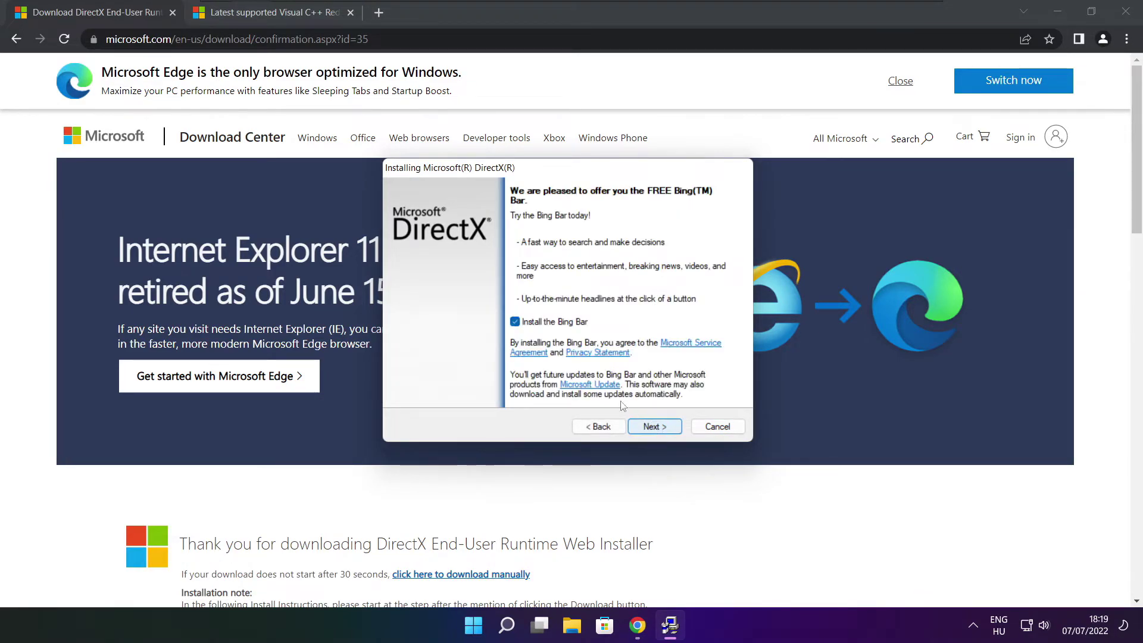
# - Decline the Bing Bar and install the DirectX runtime components
pyautogui.click(515, 321)
pyautogui.click(655, 426)
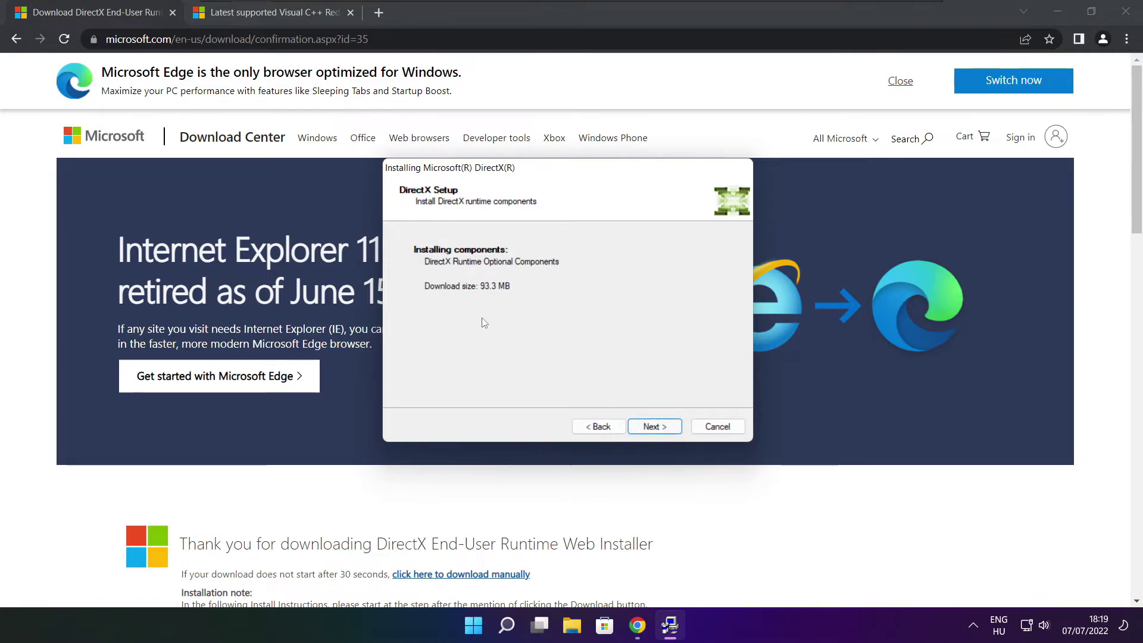
pyautogui.click(655, 426)
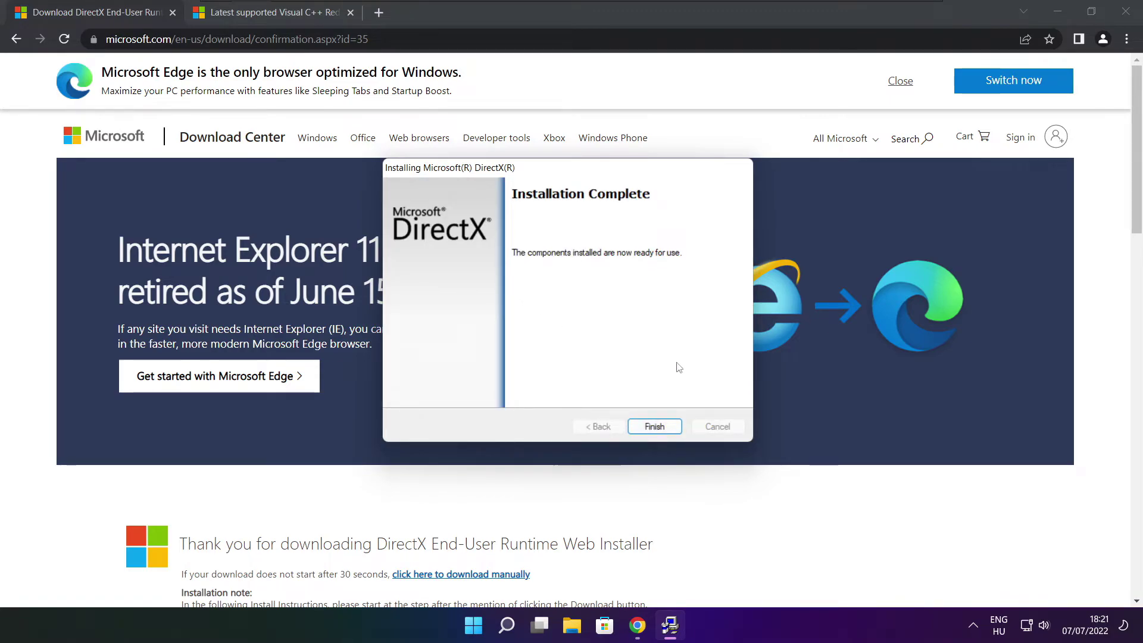
# - Close the finished DirectX installer and the DirectX download page
pyautogui.click(655, 427)
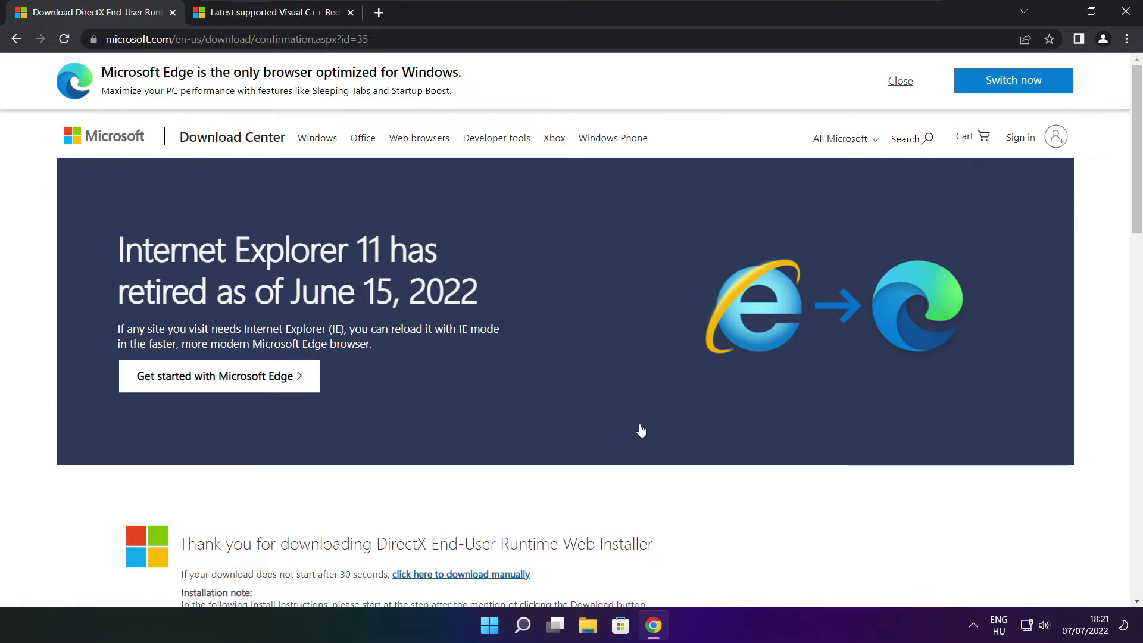
pyautogui.click(172, 15)
pyautogui.hotkey('ctrl', 'a')
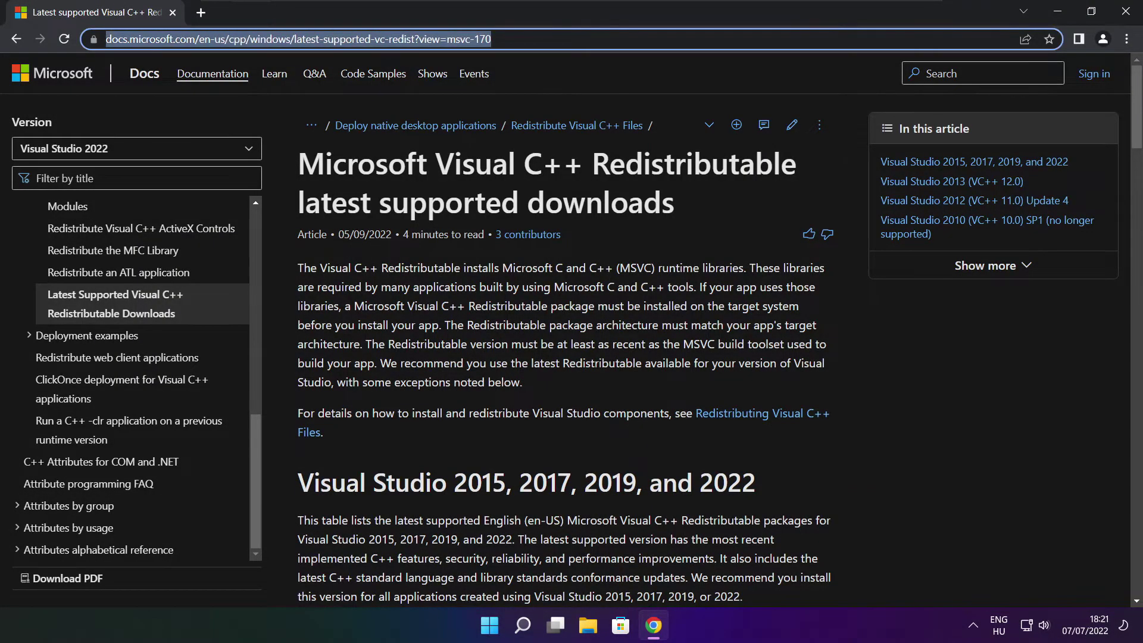
pyautogui.press('End')
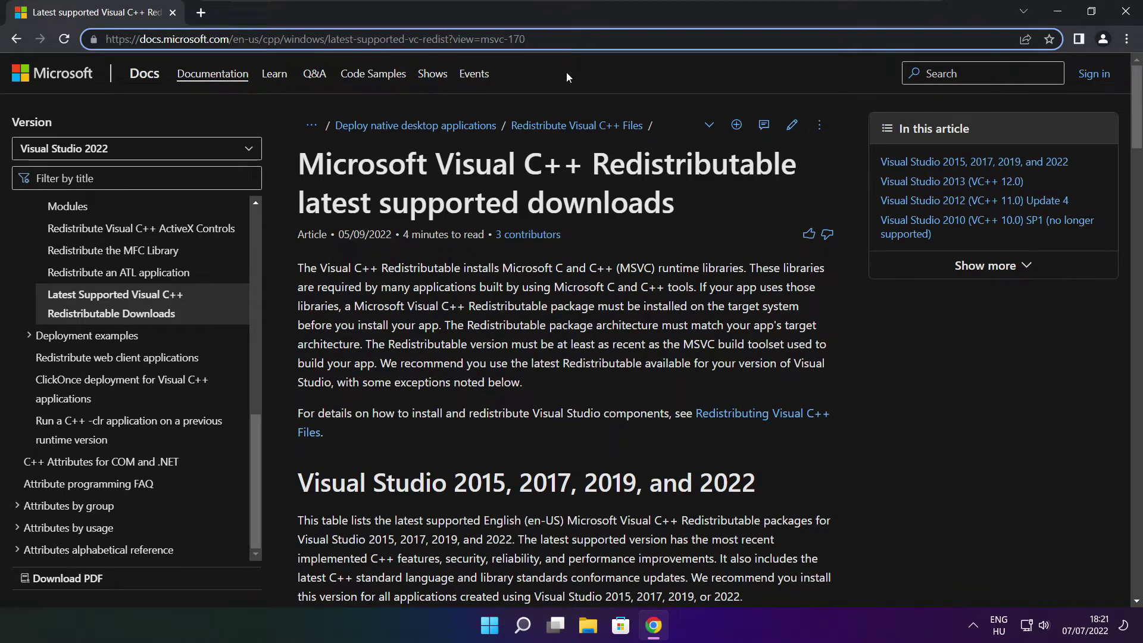
pyautogui.click(566, 72)
# - Download the ARM64, x86 and x64 vc_redist installers from the redistributable table
pyautogui.moveTo(1135, 112); pyautogui.dragTo(1130, 168)
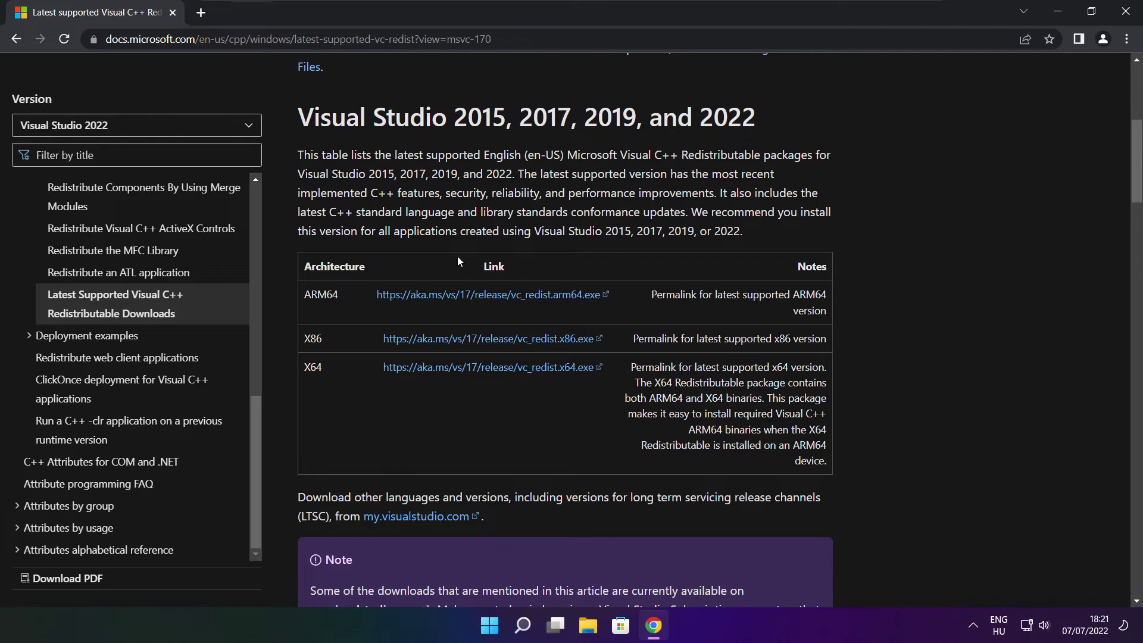
pyautogui.moveTo(302, 294); pyautogui.dragTo(767, 410)
pyautogui.click(767, 410)
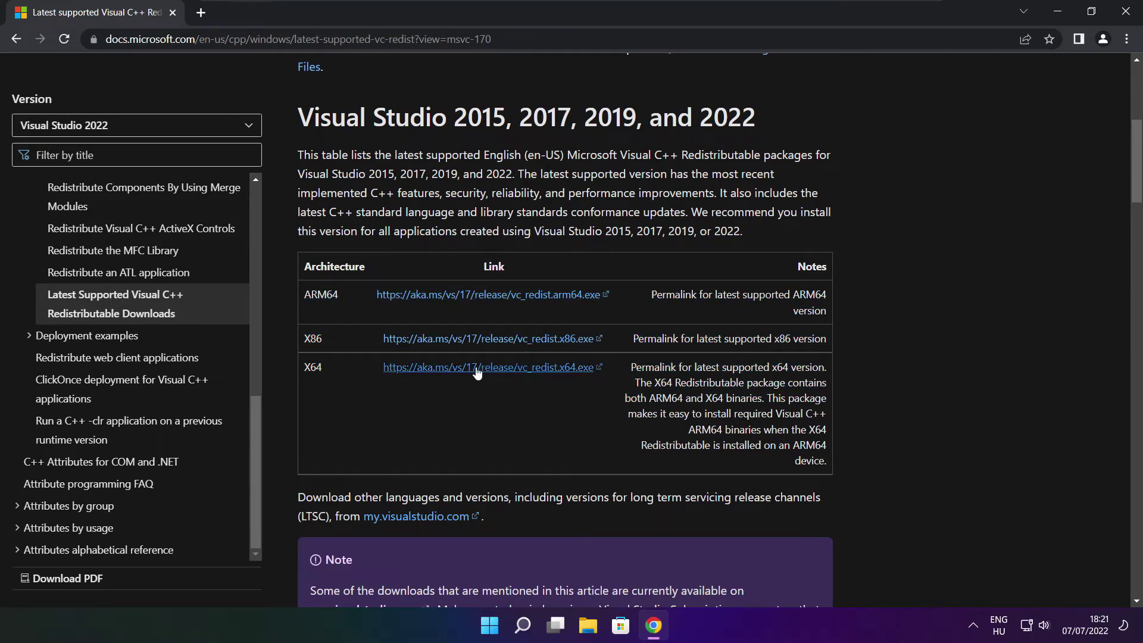
pyautogui.click(474, 295)
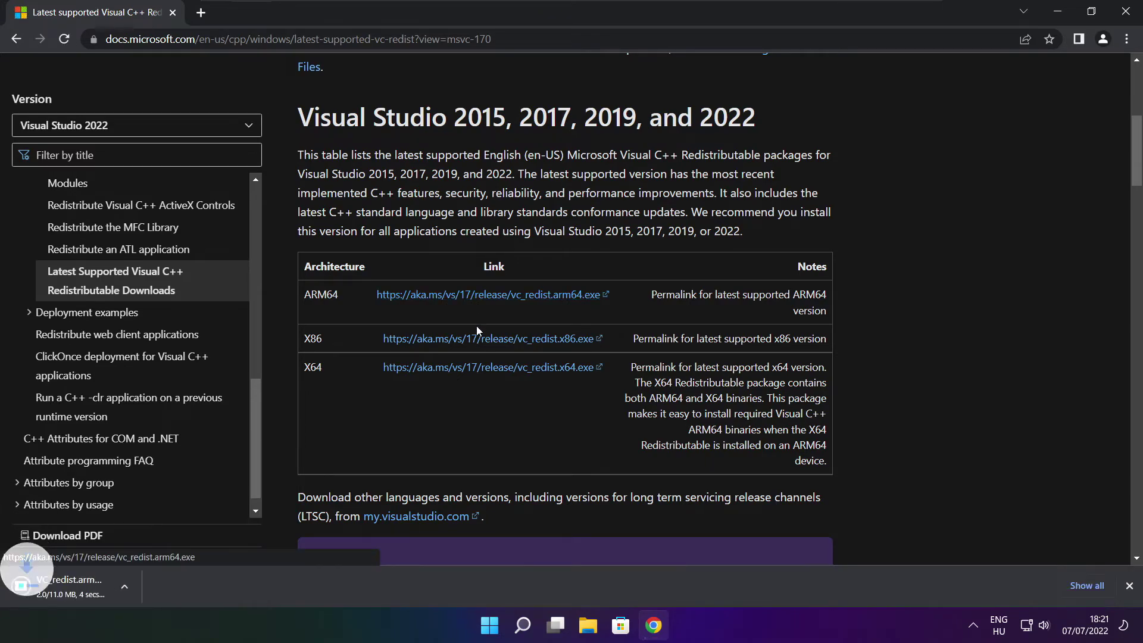
pyautogui.click(471, 345)
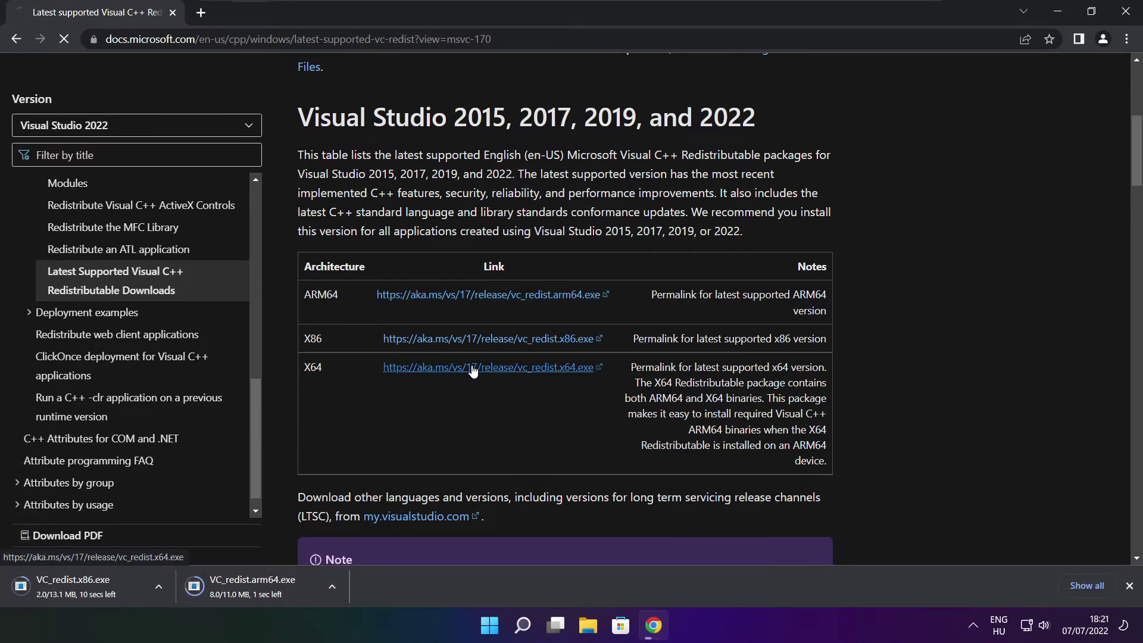
pyautogui.click(471, 367)
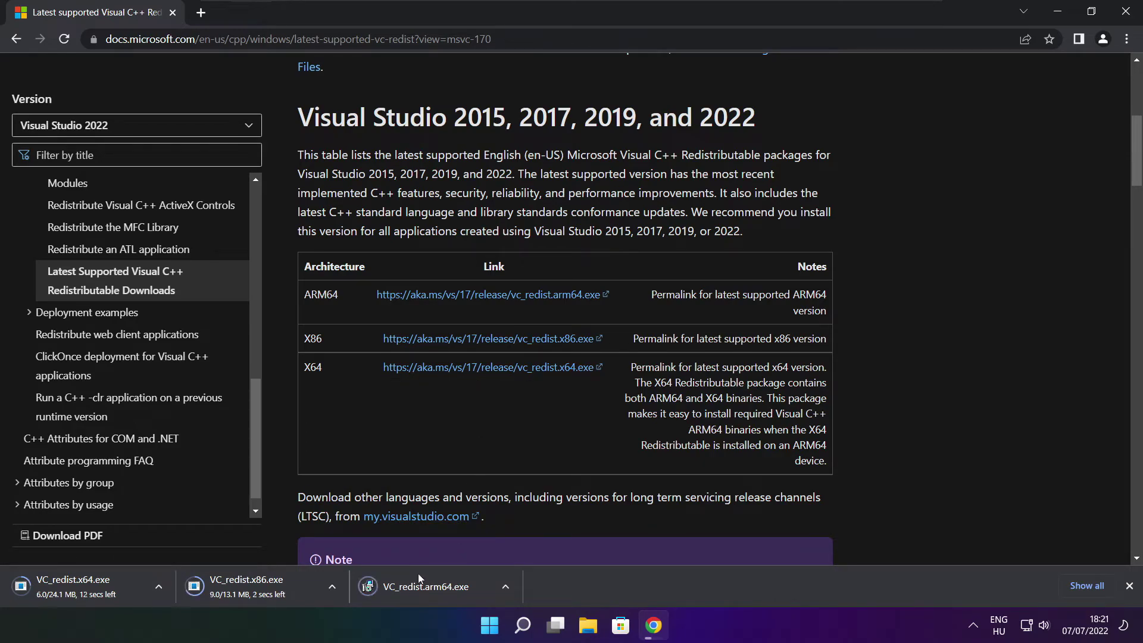
# - Try installing the Arm64 redistributable with licence terms accepted, and dismiss its failure
pyautogui.click(434, 589)
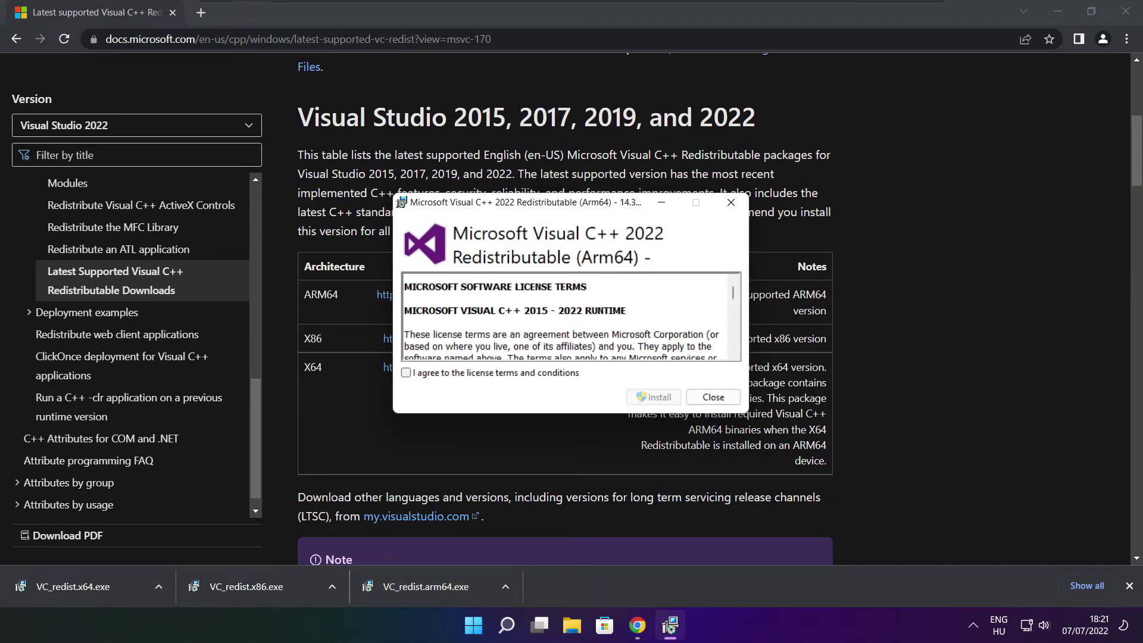
pyautogui.moveTo(734, 296); pyautogui.dragTo(733, 353)
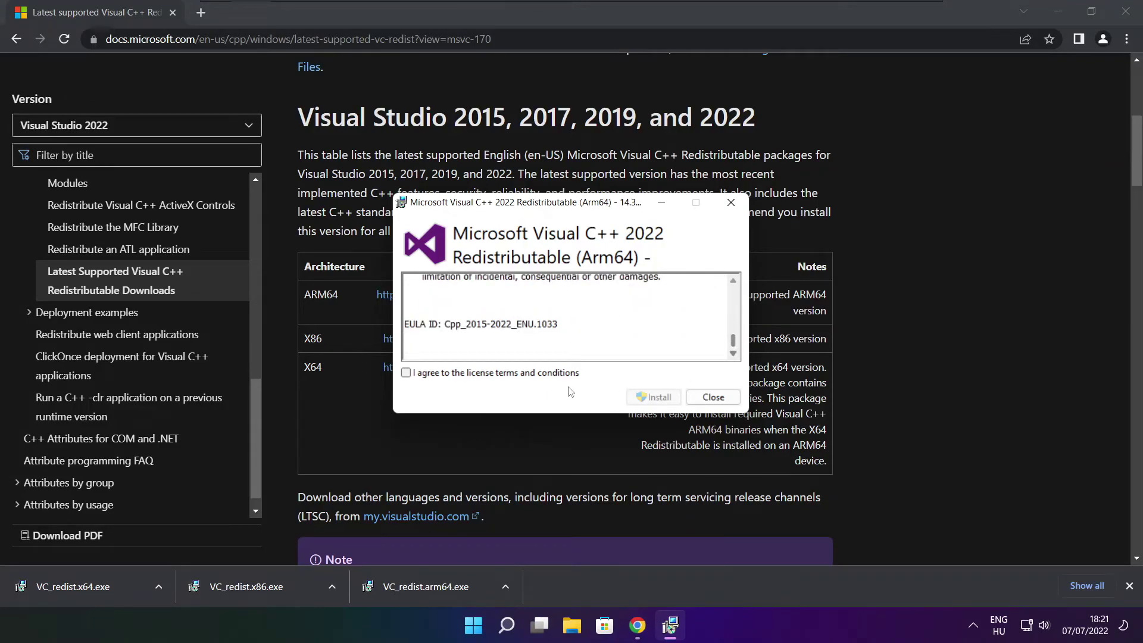
pyautogui.click(406, 374)
pyautogui.click(649, 398)
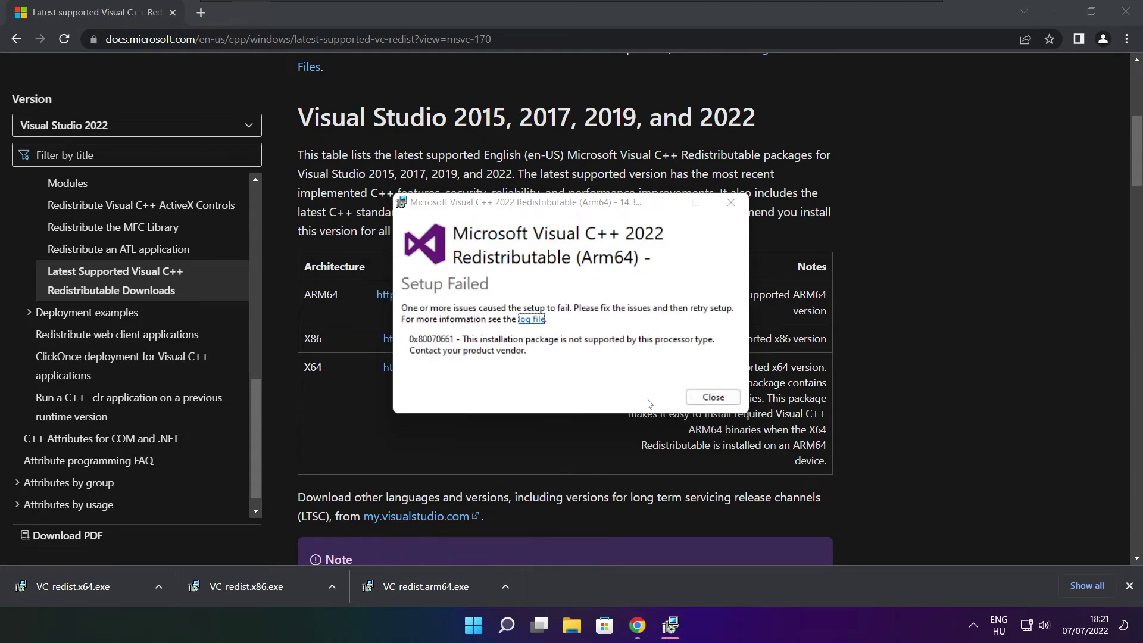
pyautogui.click(693, 405)
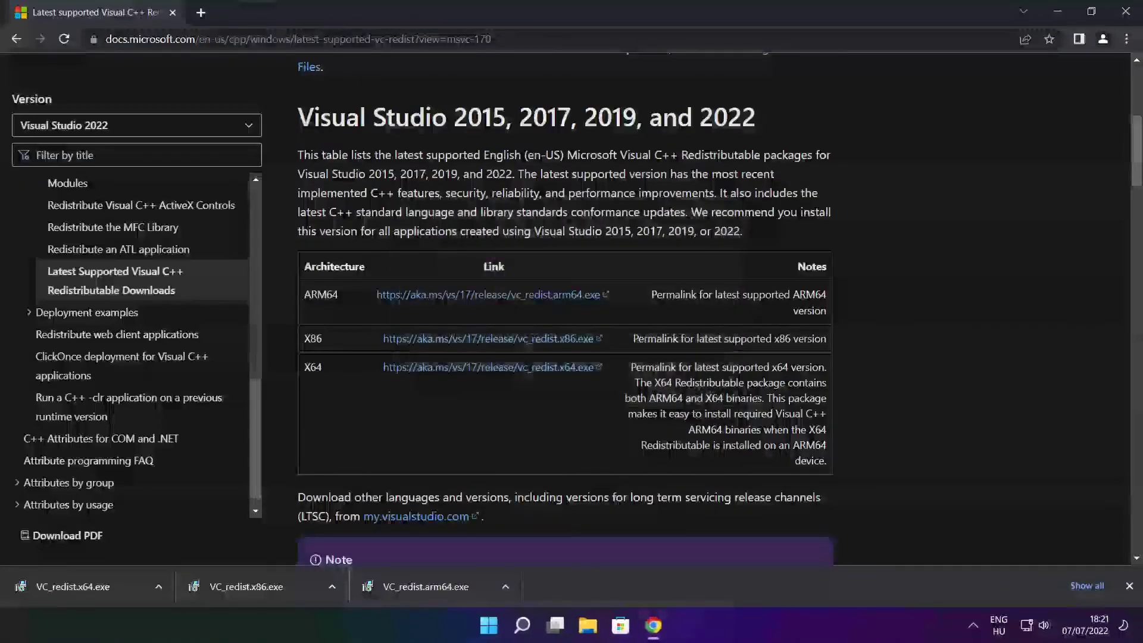
# - Install the x86 Visual C++ 2015-2022 redistributable after accepting its licence terms
pyautogui.click(269, 587)
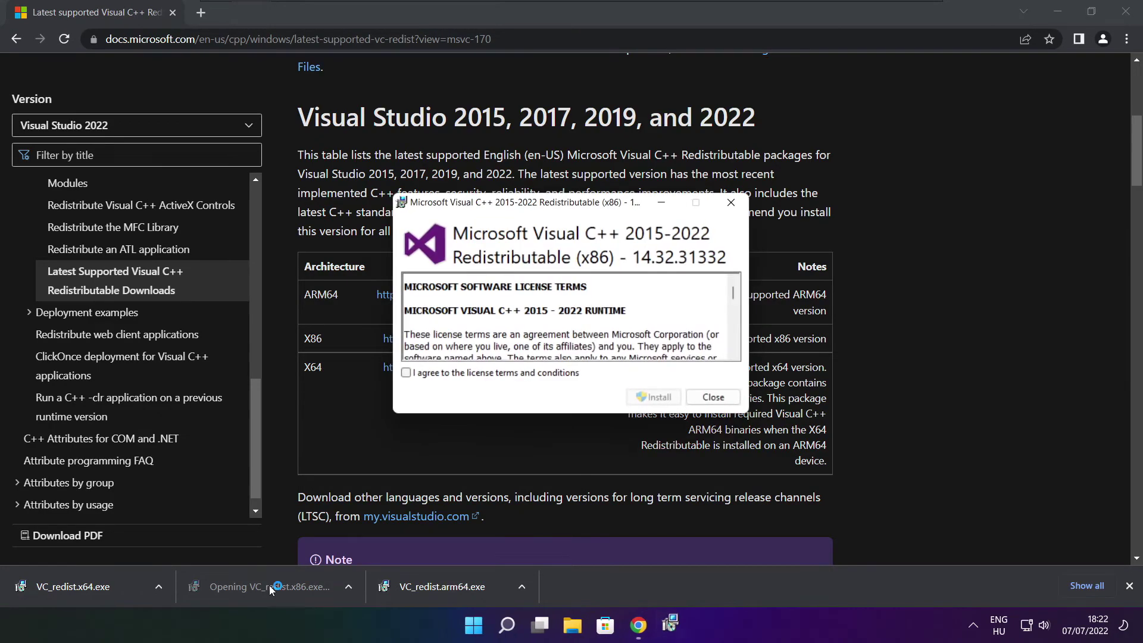
pyautogui.moveTo(734, 294); pyautogui.dragTo(733, 351)
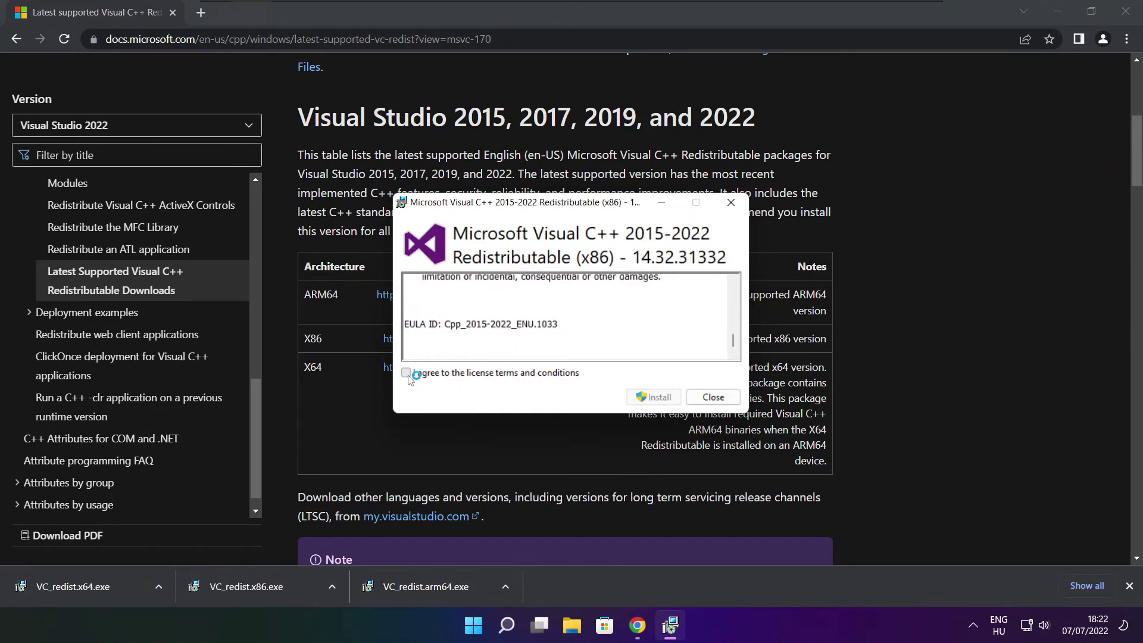
pyautogui.click(407, 374)
pyautogui.click(655, 397)
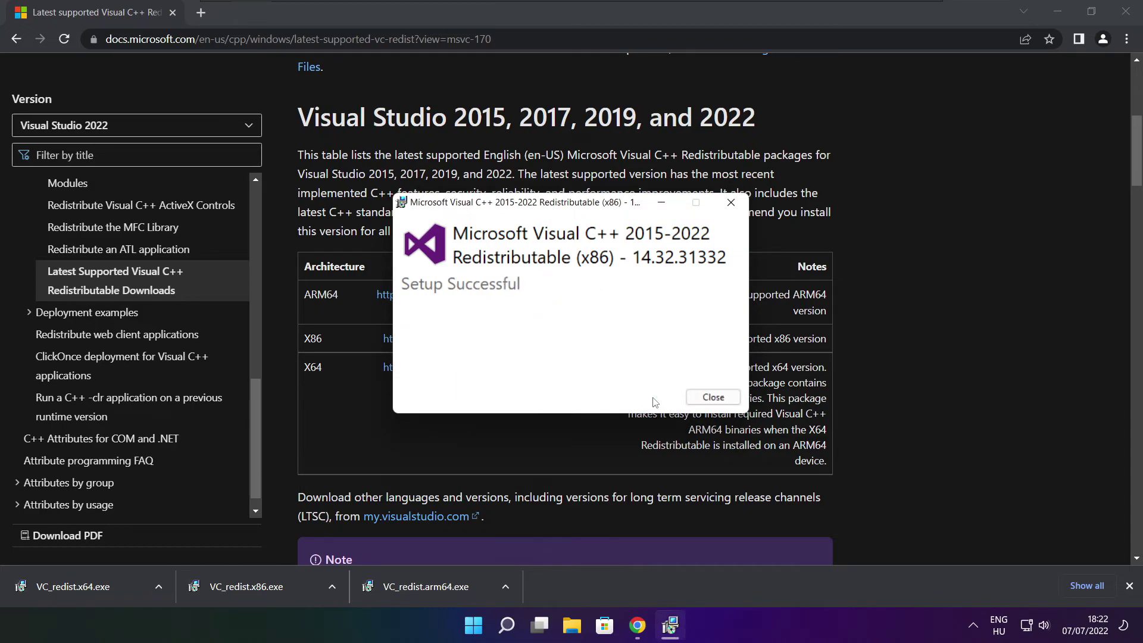
pyautogui.click(714, 397)
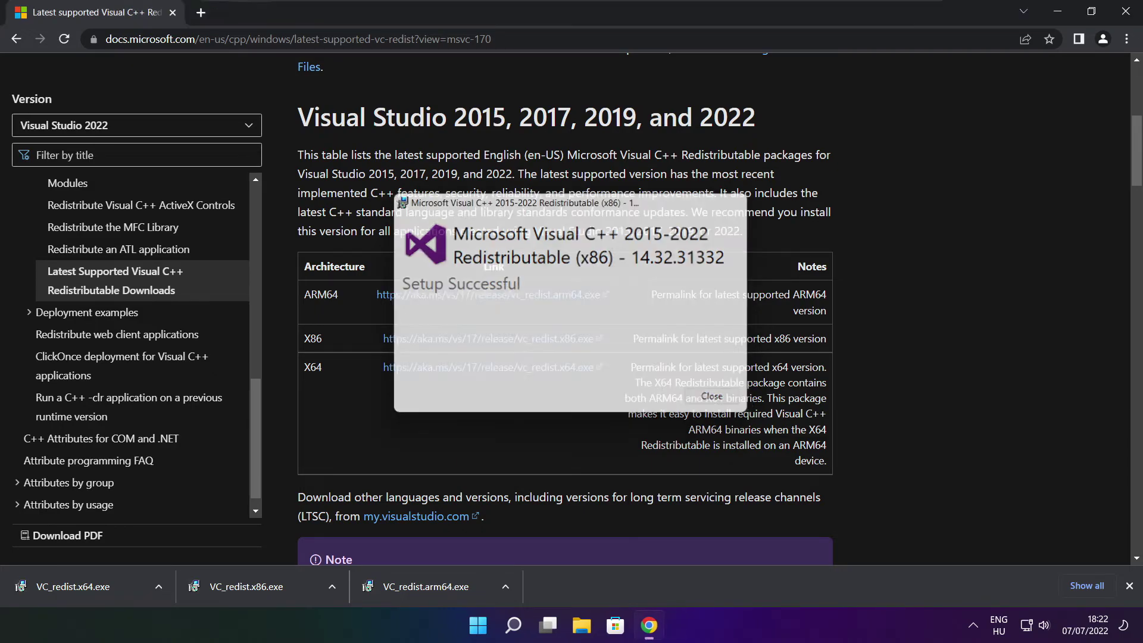
# - Install the x64 Visual C++ 2015-2022 redistributable
pyautogui.click(95, 586)
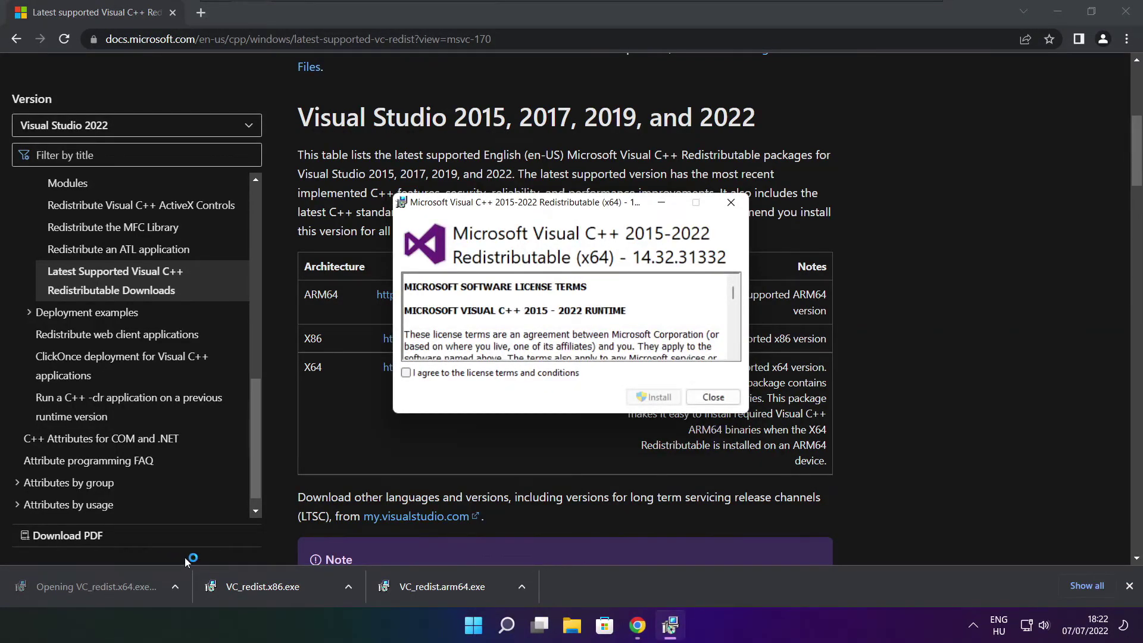
pyautogui.moveTo(736, 278); pyautogui.dragTo(736, 343)
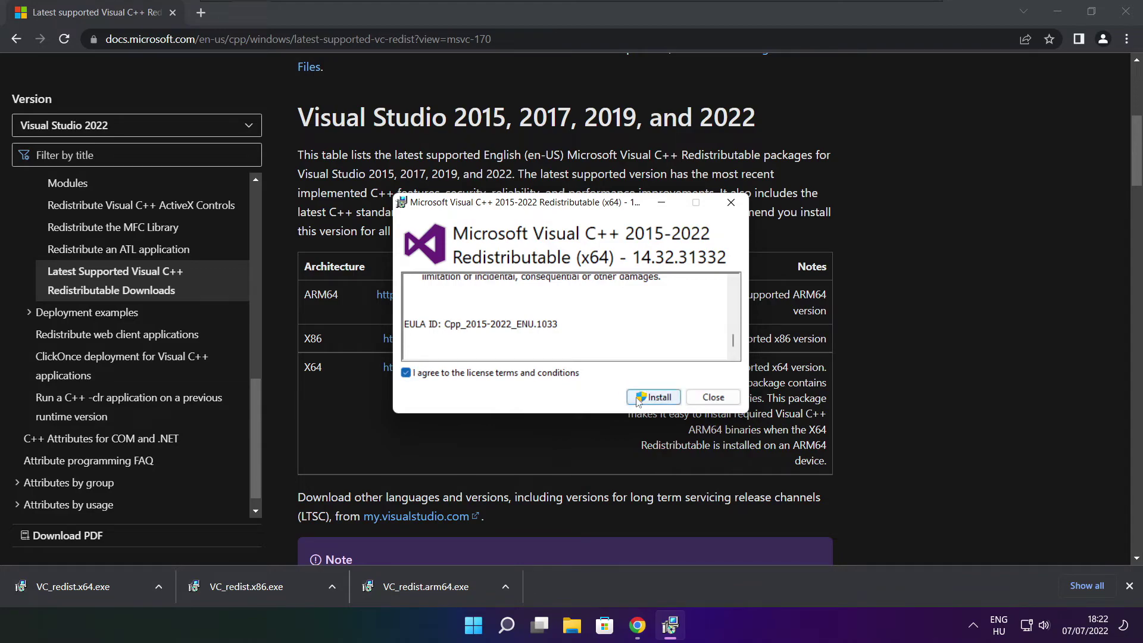
pyautogui.click(658, 402)
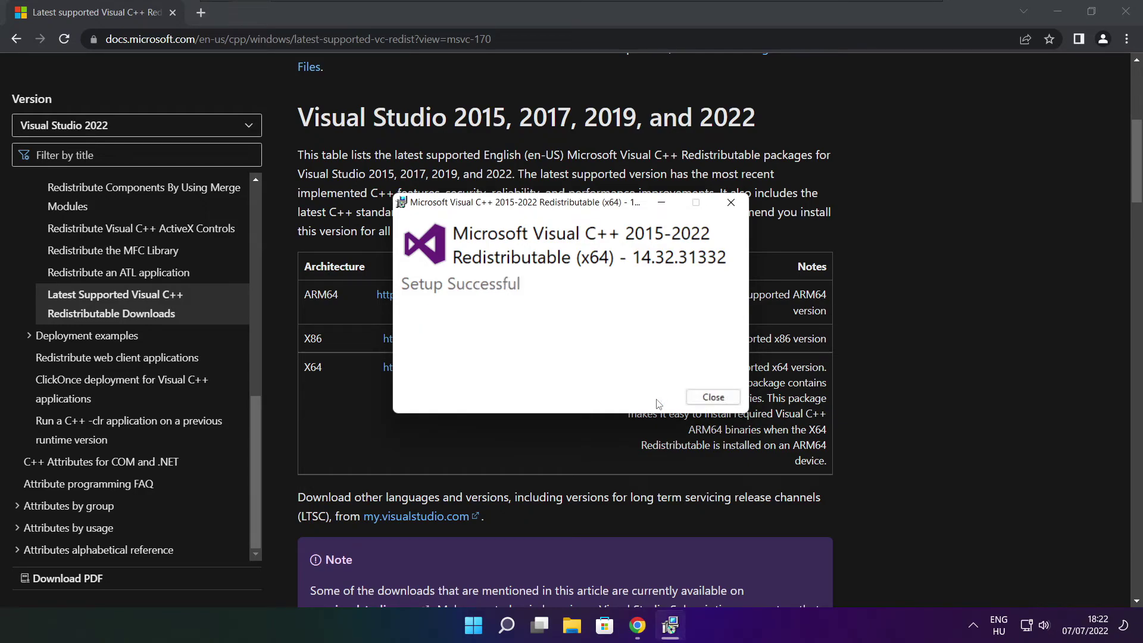
# - Close the x64 setup and Chrome, then restart the PC from the Start menu
pyautogui.click(714, 398)
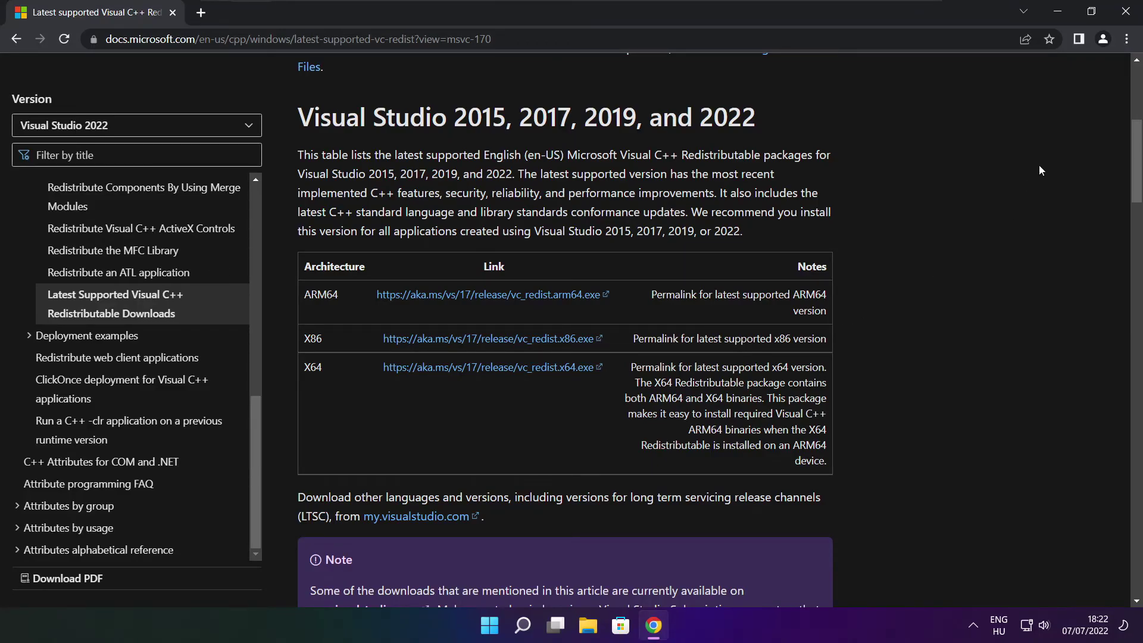
pyautogui.click(1126, 13)
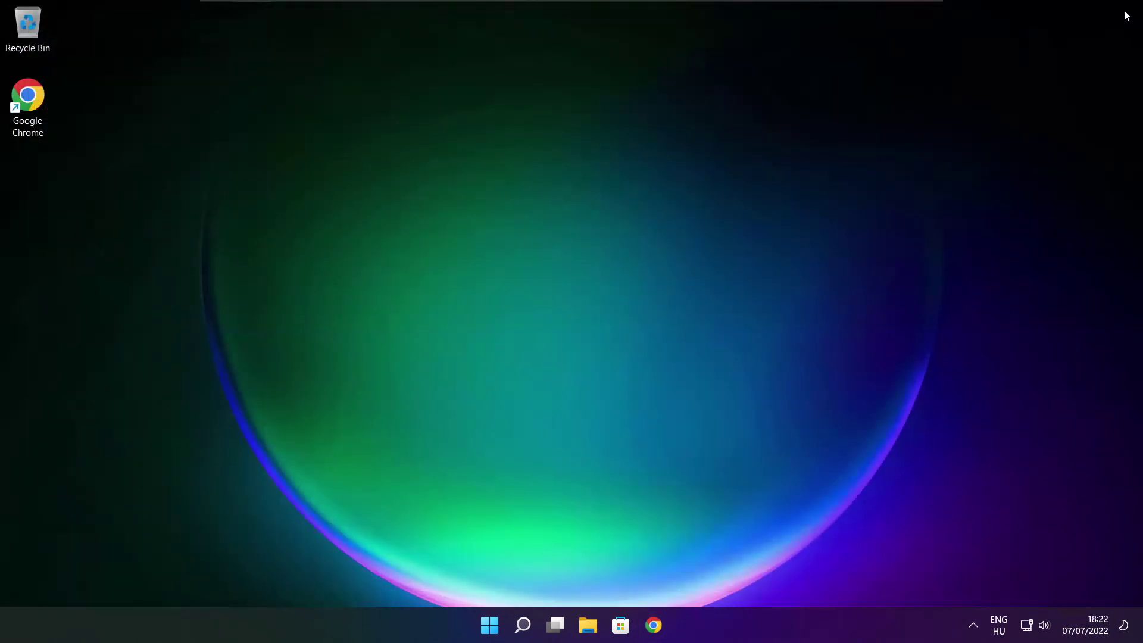
pyautogui.click(494, 628)
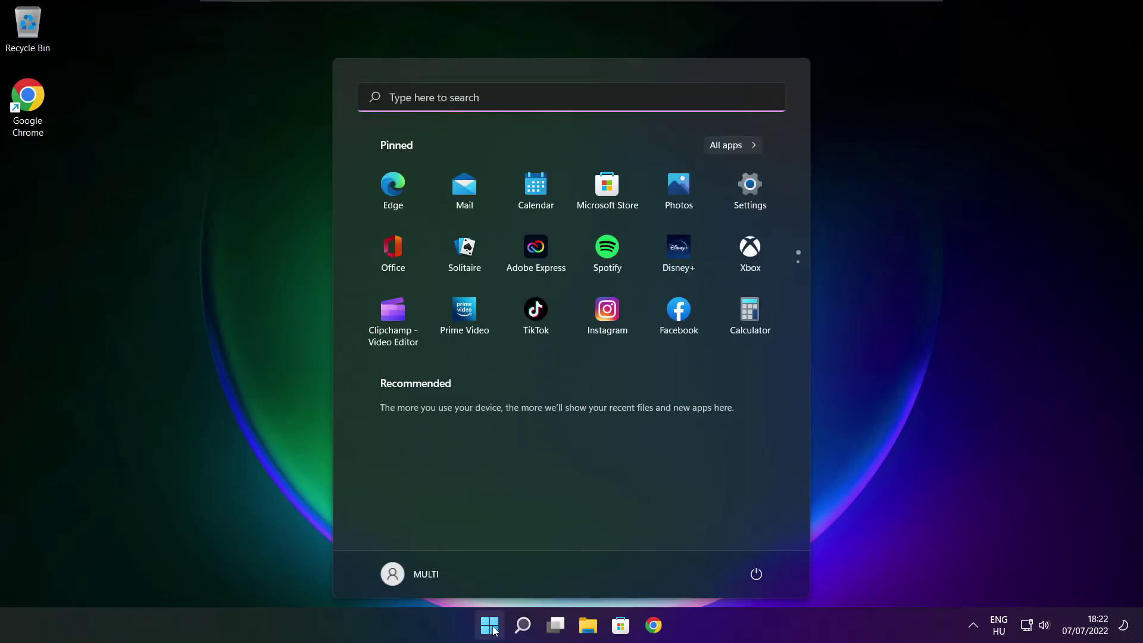
pyautogui.click(755, 581)
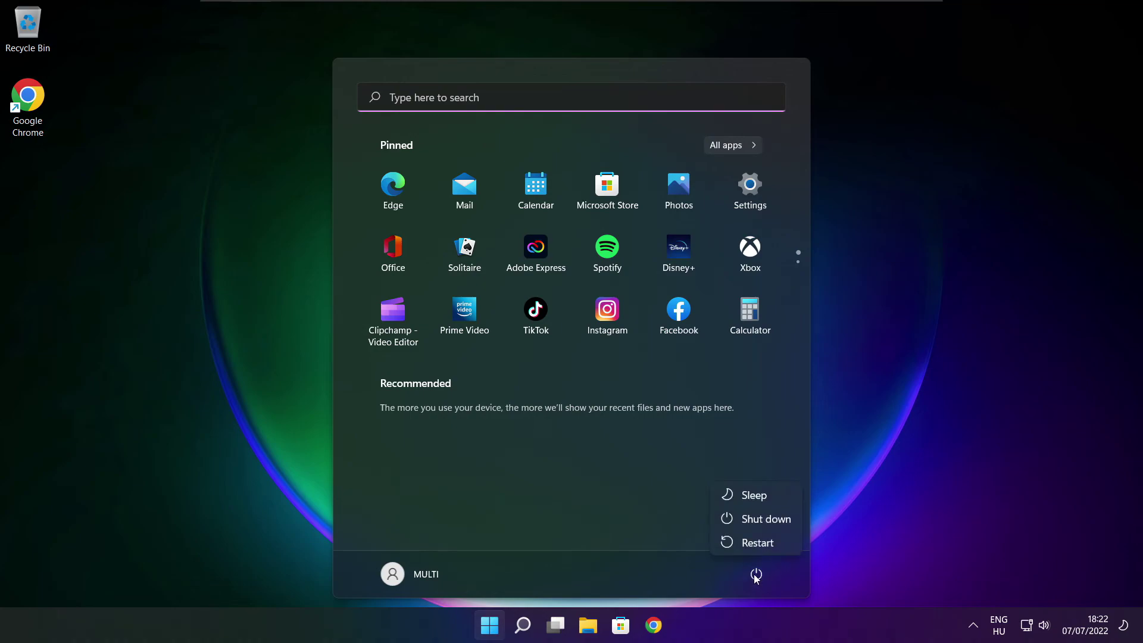
pyautogui.click(765, 545)
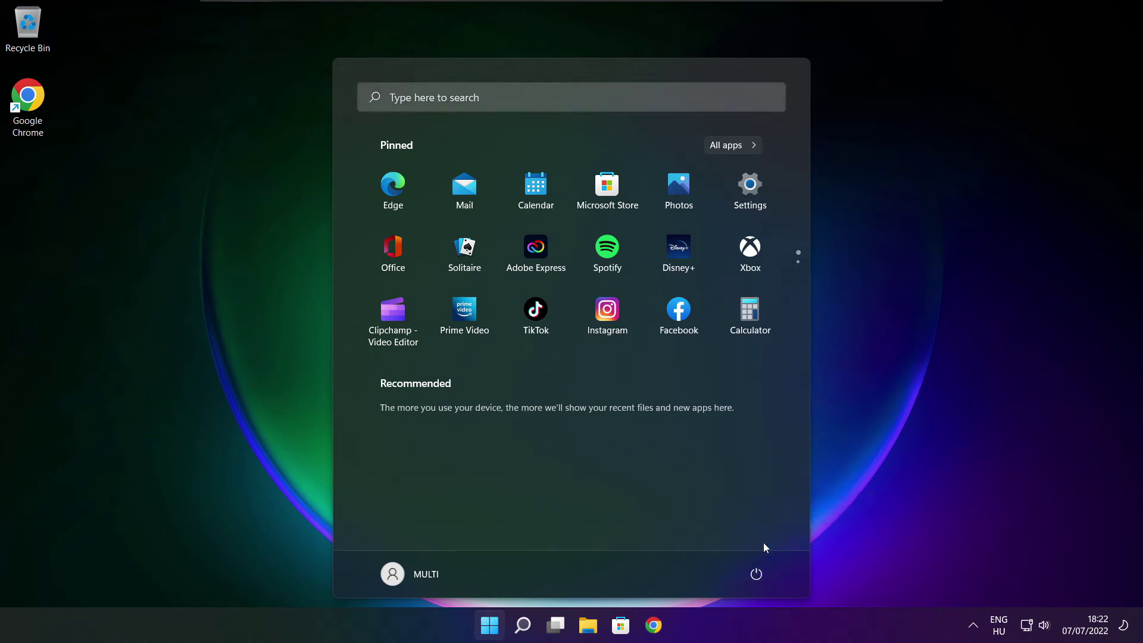